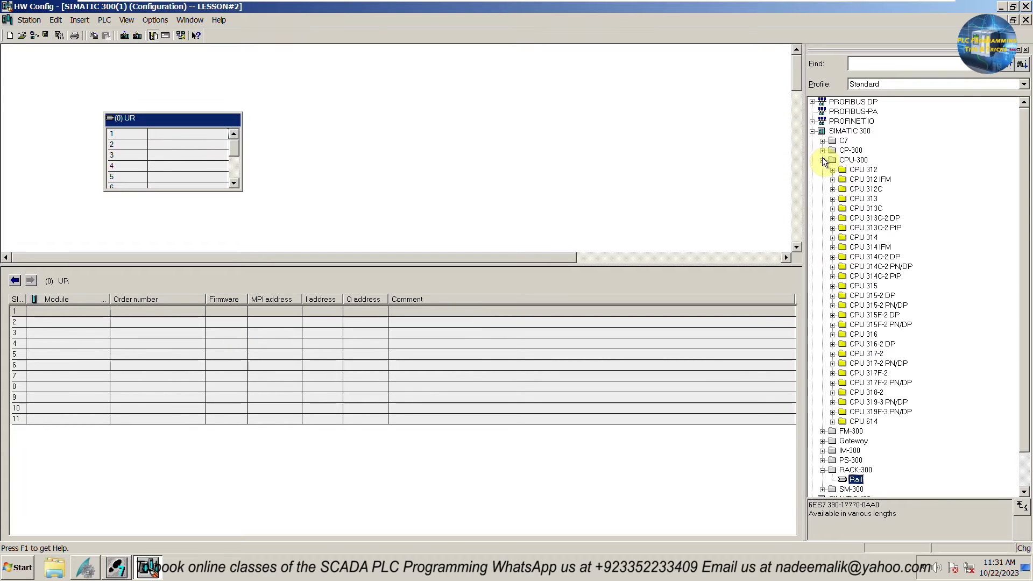
Step: Place a CPU 313C-2 DP (6ES7 313-6CG04-0AB0, V3.3) into rack slot 2
scroll(838, 193, "down", 1)
left_click(832, 179)
left_click(842, 218)
left_click_drag(874, 228, 183, 144)
key("Return")
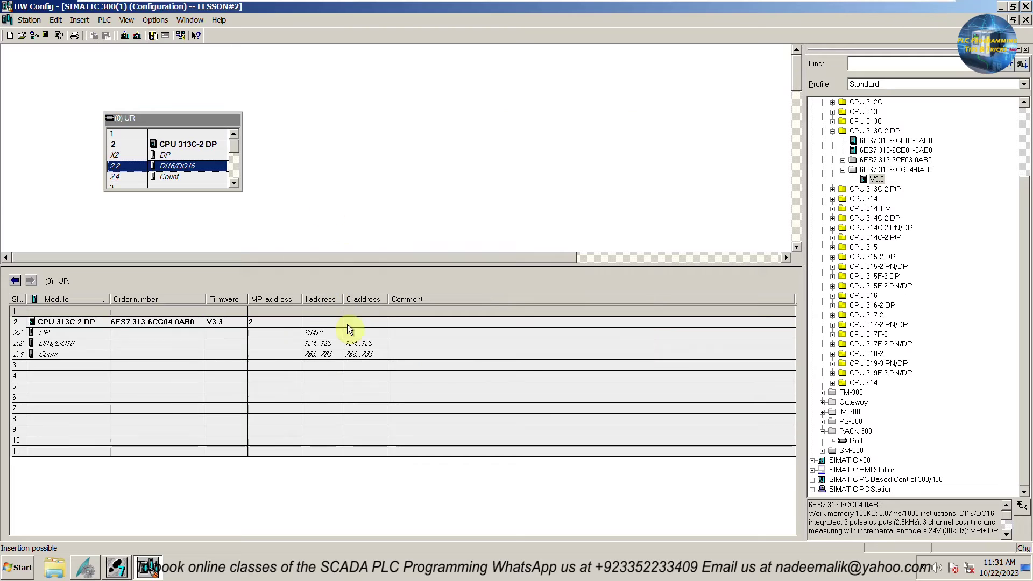
Step: Save and compile the hardware configuration, then close HW Config
left_click(59, 35)
left_click(57, 92)
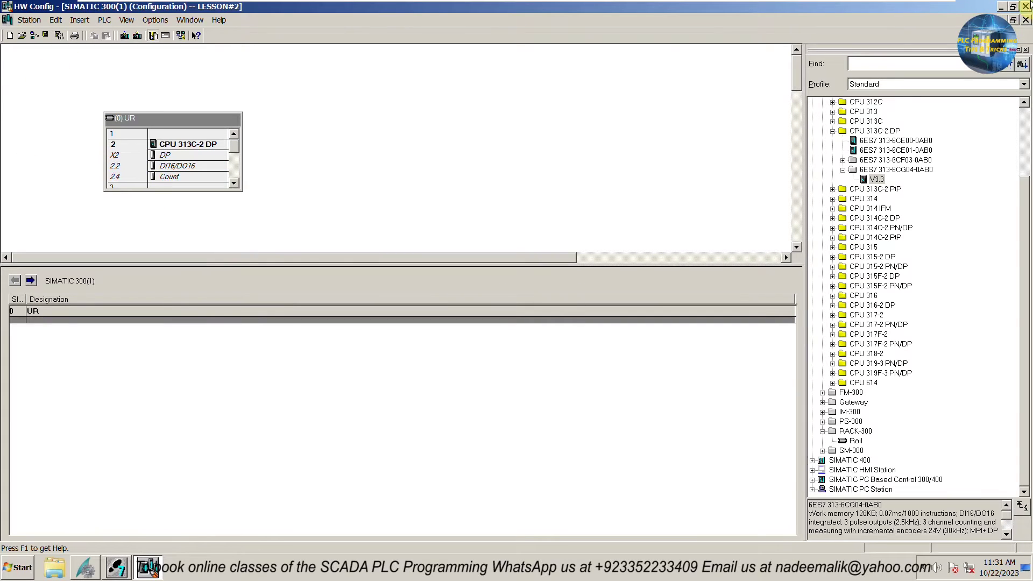
left_click(1026, 7)
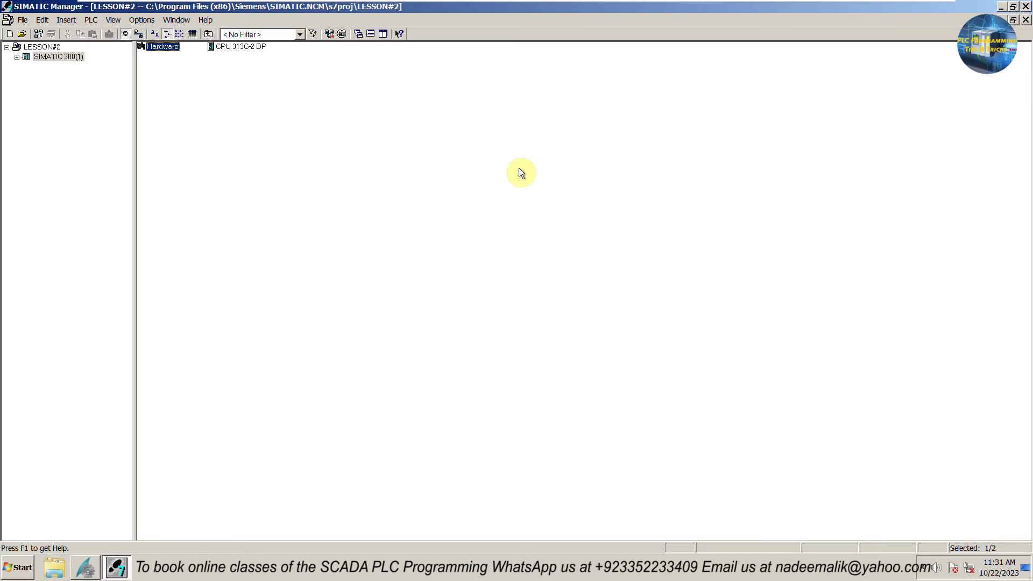
Step: Open block OB1 from the Blocks folder of station SIMATIC 300(1)
key("Tab")
key("Right")
left_click(37, 76)
left_click(62, 97)
double_click(217, 46)
left_click(376, 392)
Step: Build network 1 with a normally open contact M10.0 driving coil M10.1
left_click(224, 211)
left_click(339, 34)
key("F2")
type("M10.0")
key("Return")
type("M10.1")
key("Return")
Step: Save block OB1 and close the editor
left_click(256, 293)
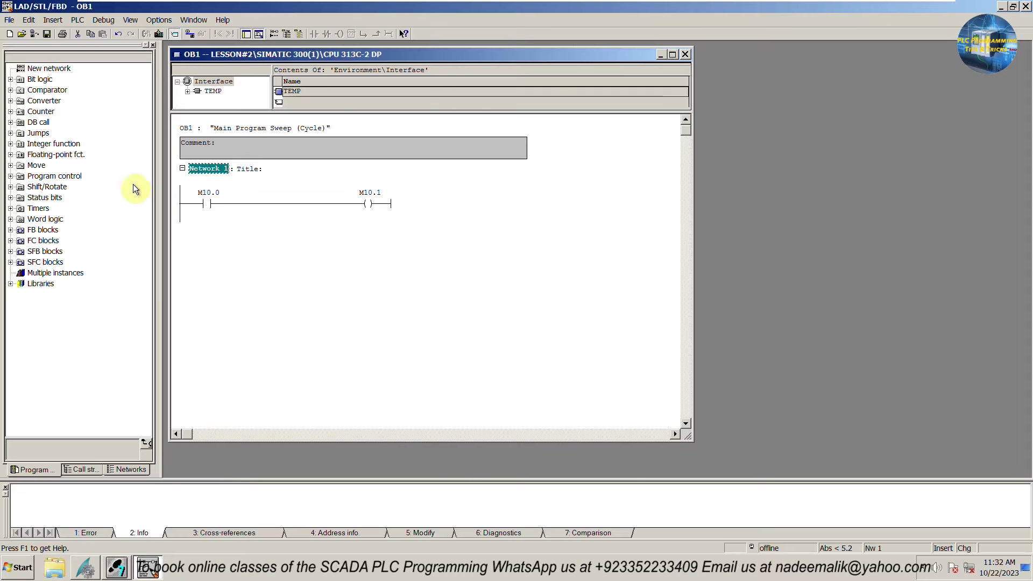
left_click(47, 34)
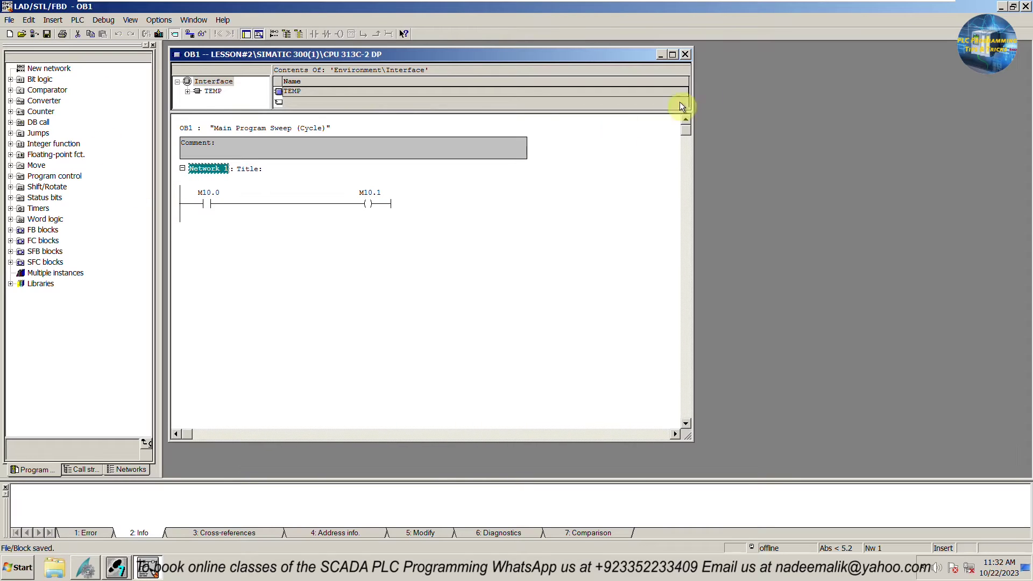
left_click(1026, 6)
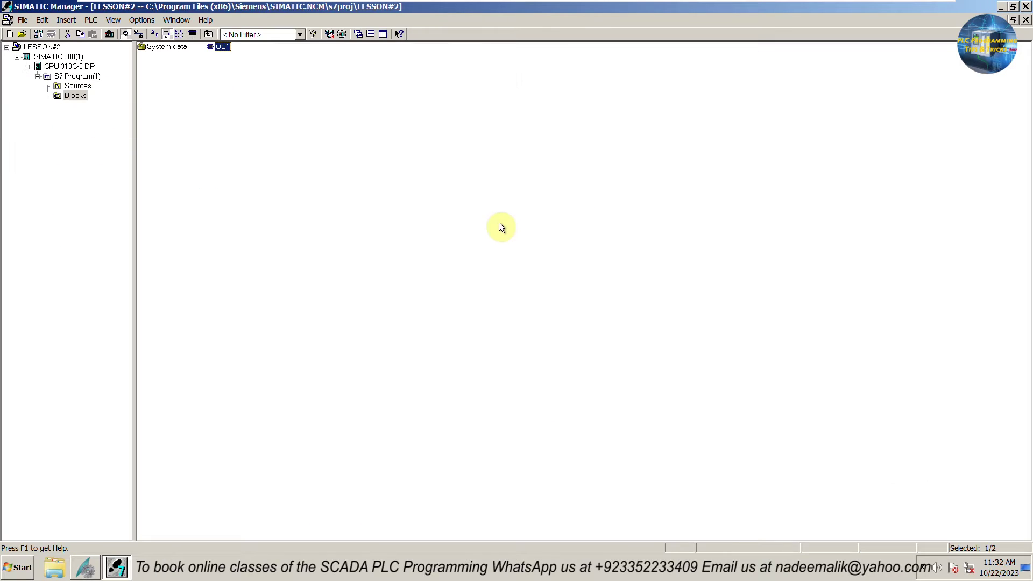
Step: Start S7-PLCSIM, download SIMATIC 300(1) to the simulated CPU and restart it
left_click(54, 57)
left_click(342, 34)
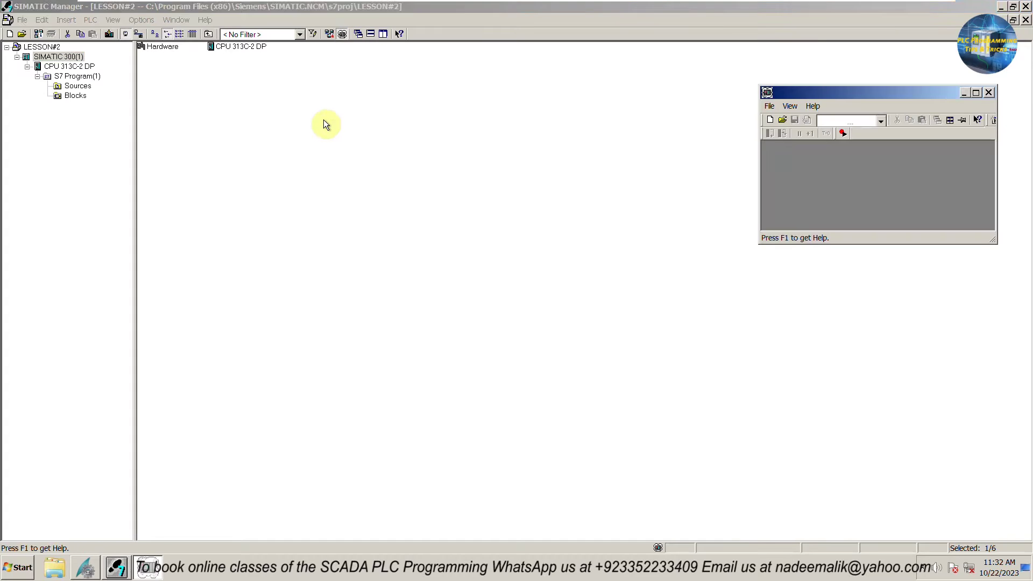
left_click(53, 57)
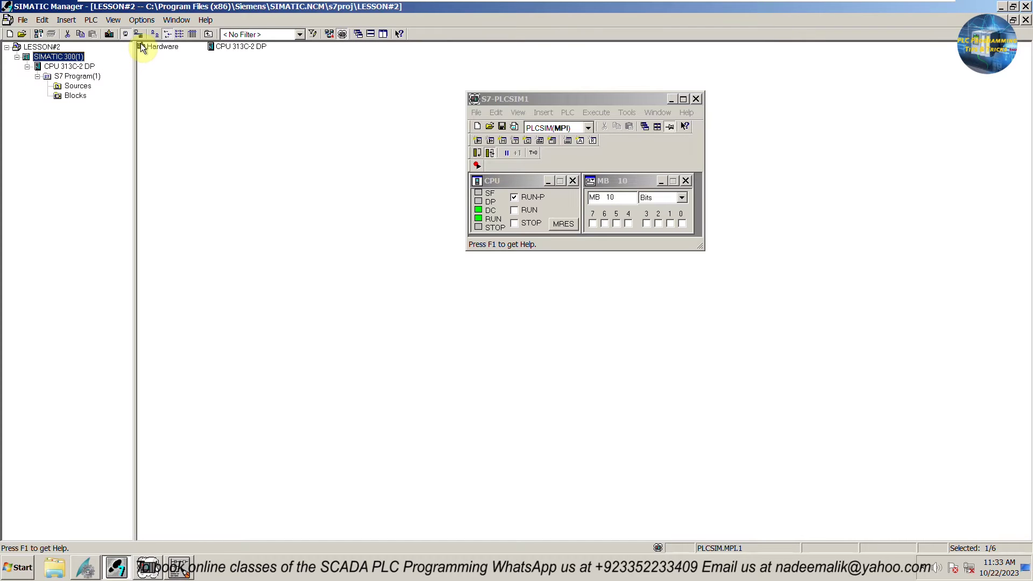
left_click(110, 34)
left_click(426, 346)
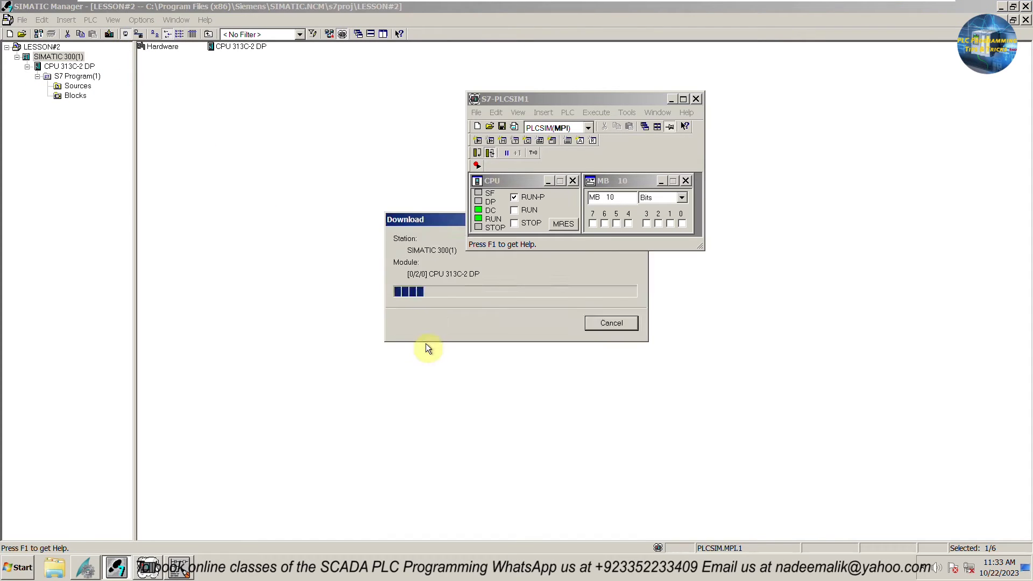
left_click(430, 317)
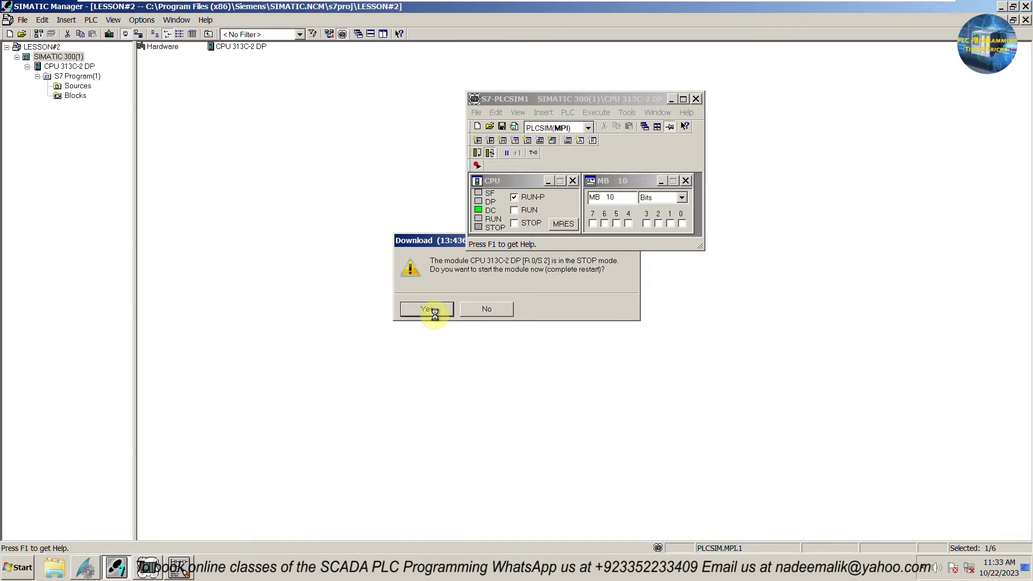
left_click(427, 307)
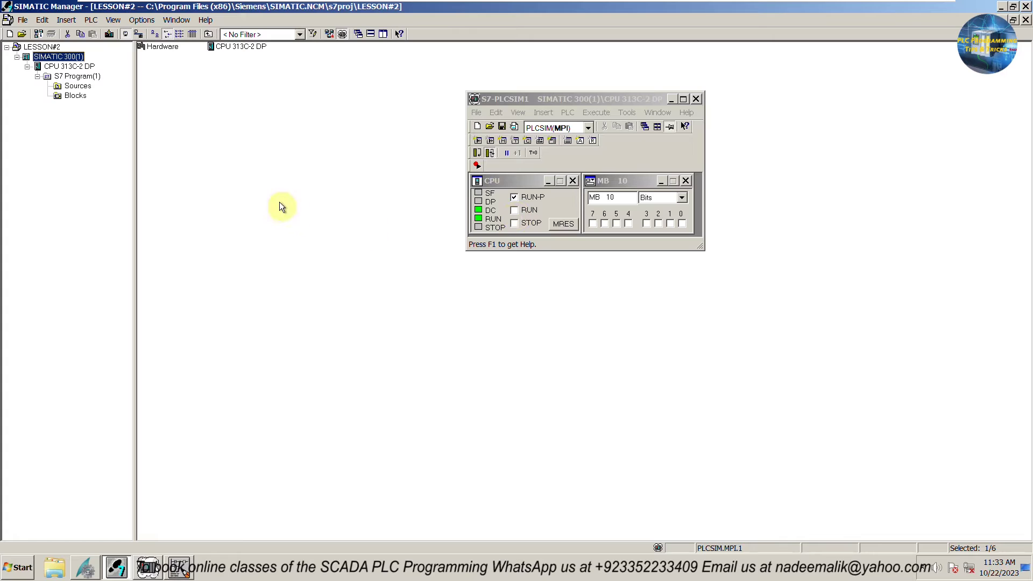
left_click(186, 554)
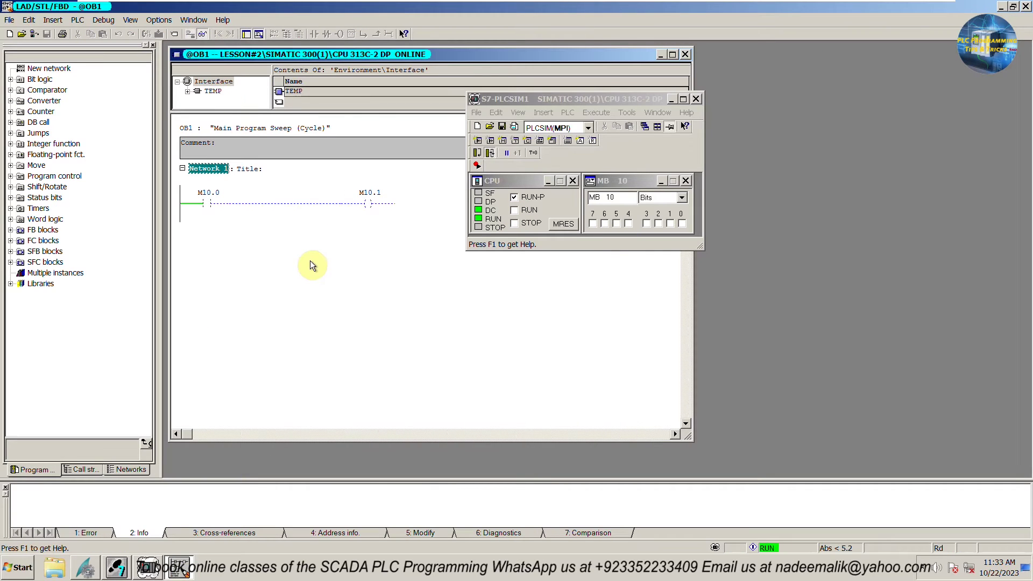
Step: Toggle M10.0 on and off in PLCSIM to test M10.1, then switch to WinCC Explorer
left_click(682, 227)
left_click(682, 223)
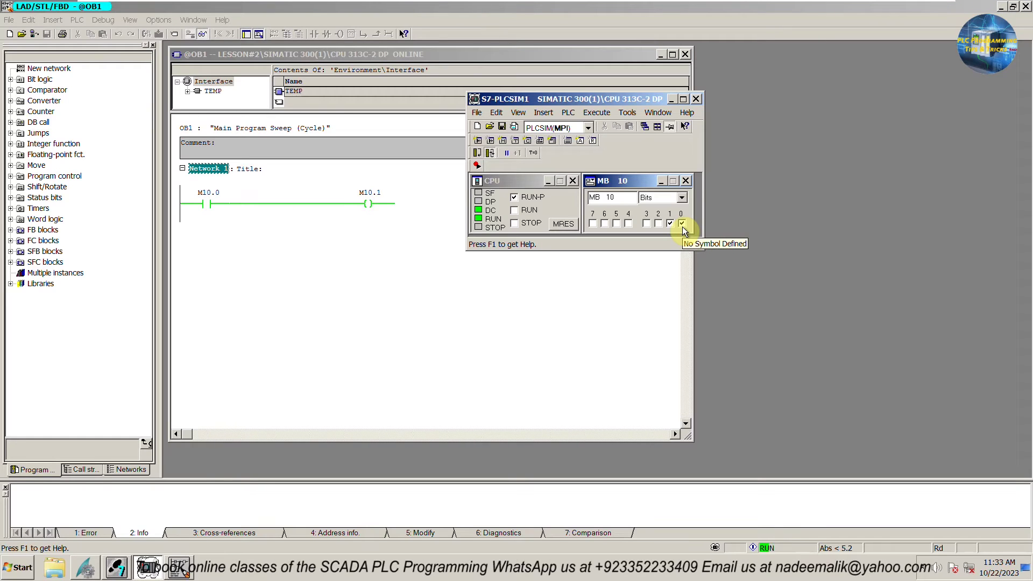
left_click(682, 224)
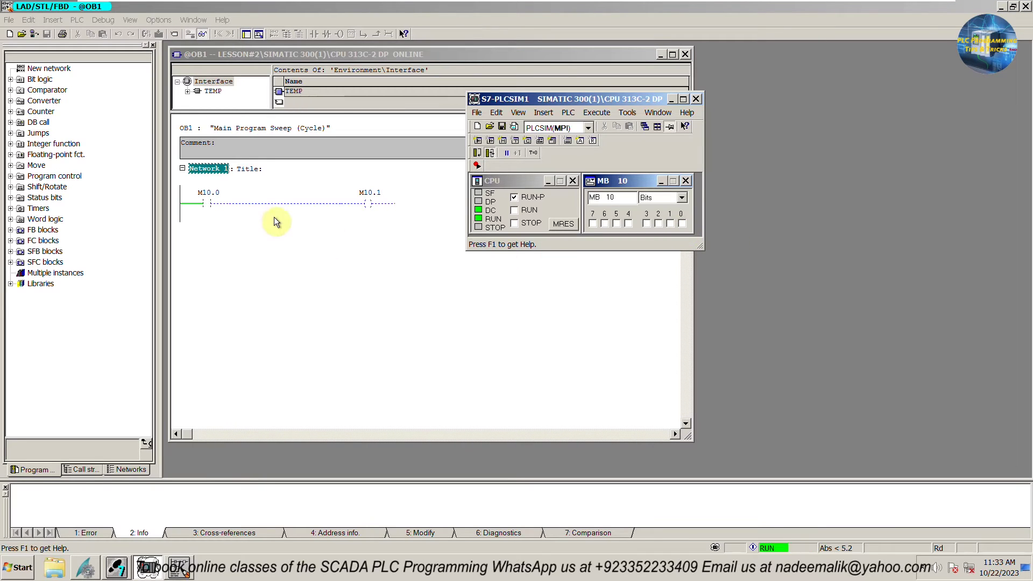
left_click(116, 567)
Step: In project LESSON#2, add the SIMATIC S7 Protocol Suite driver to Tag Management
left_click(145, 491)
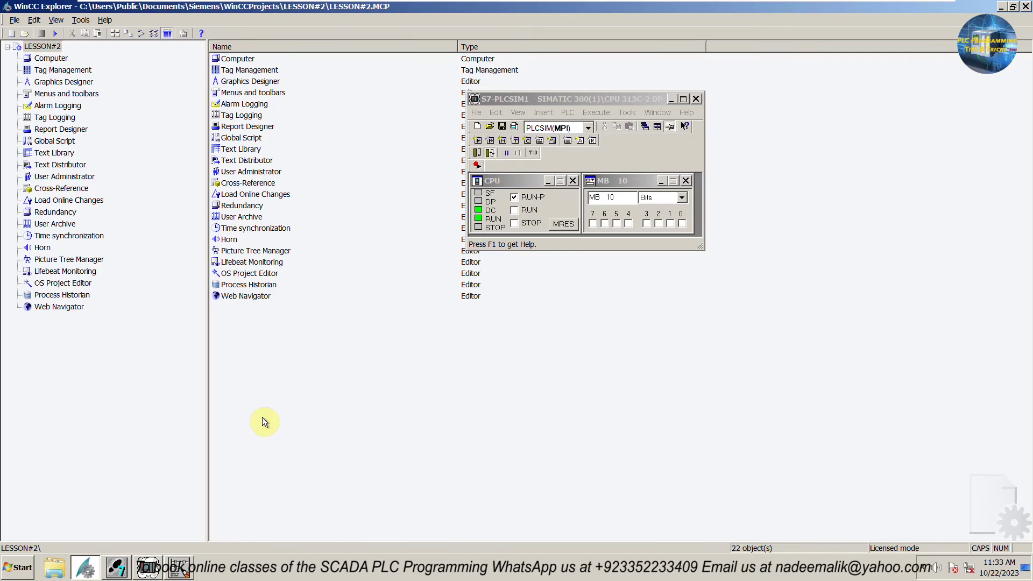
left_click(671, 99)
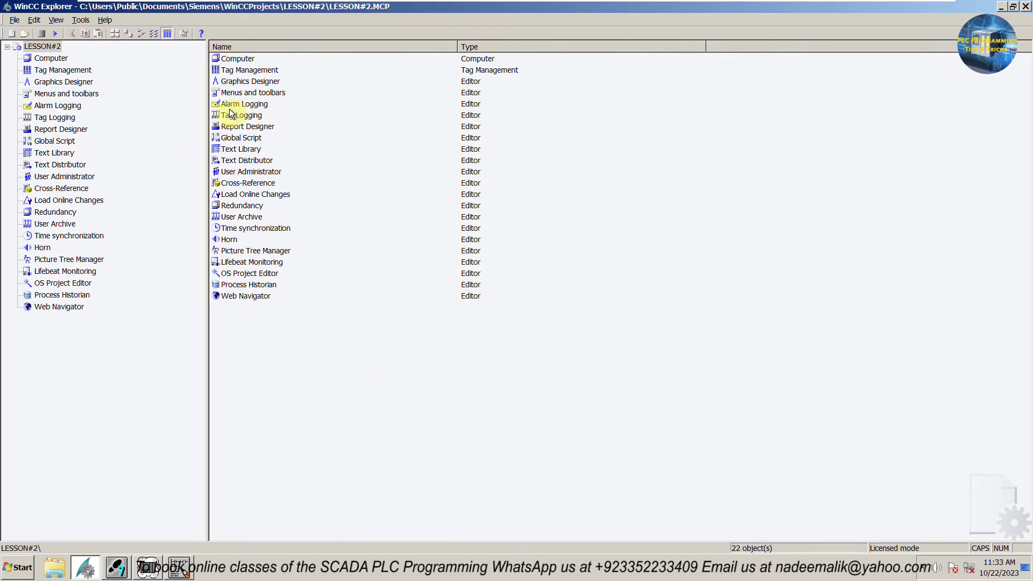
left_click_drag(210, 111, 148, 134)
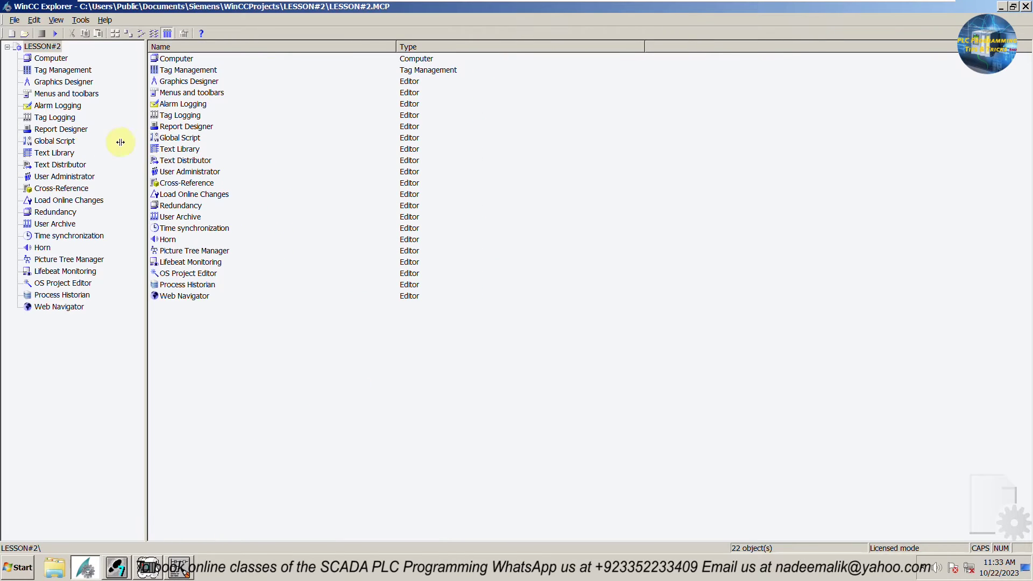
left_click(71, 73)
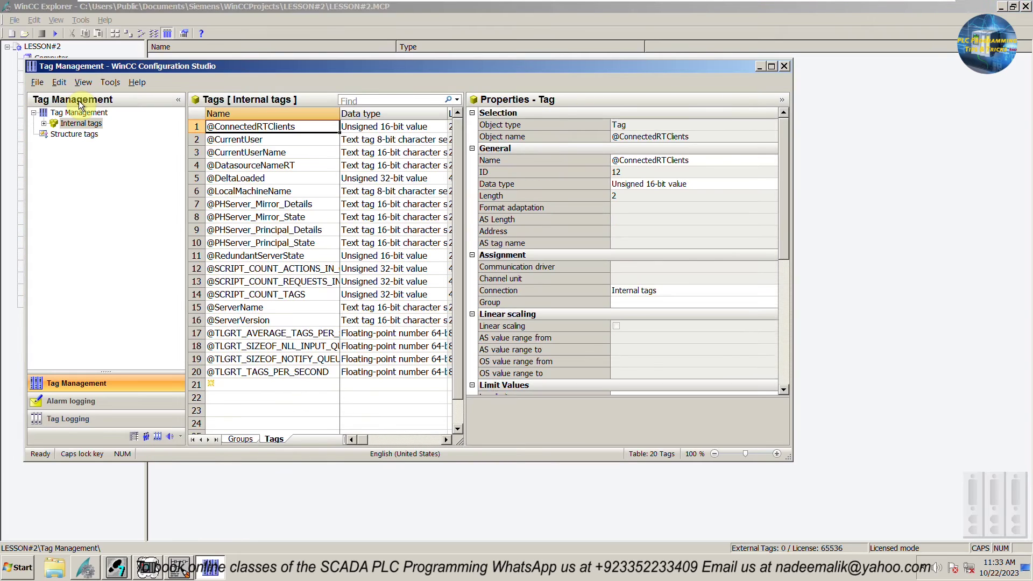
left_click(81, 113)
right_click(82, 113)
mouse_move(129, 123)
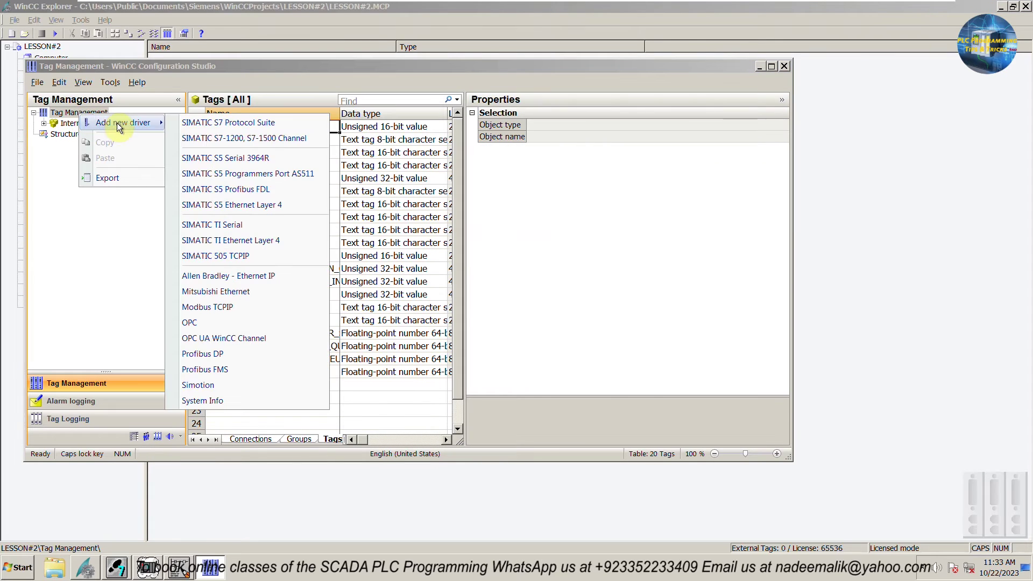
left_click(226, 128)
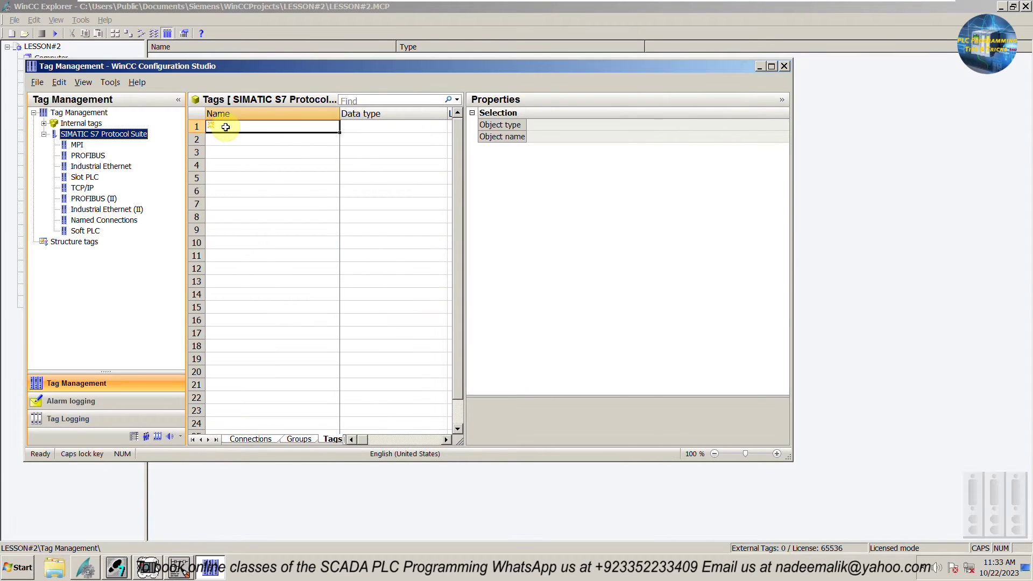
Step: Create a new MPI connection named NewConnection_1
left_click(77, 145)
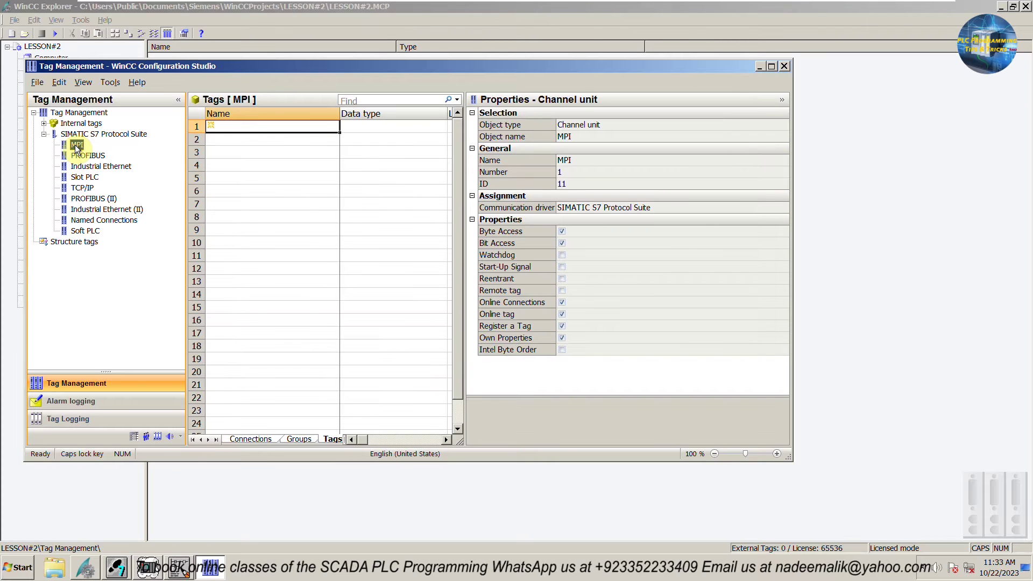
right_click(77, 145)
left_click(129, 150)
key("Return")
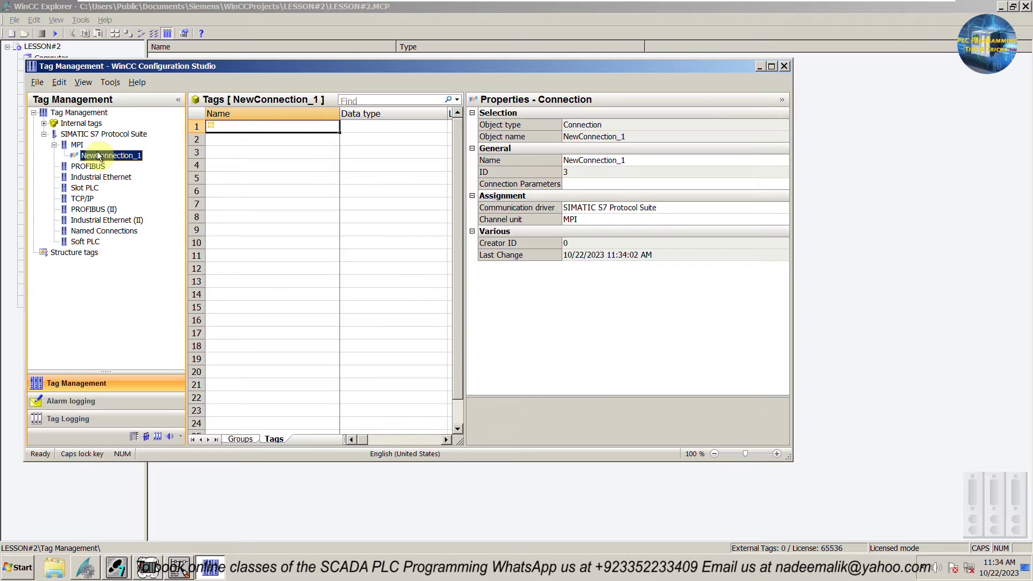
left_click(78, 145)
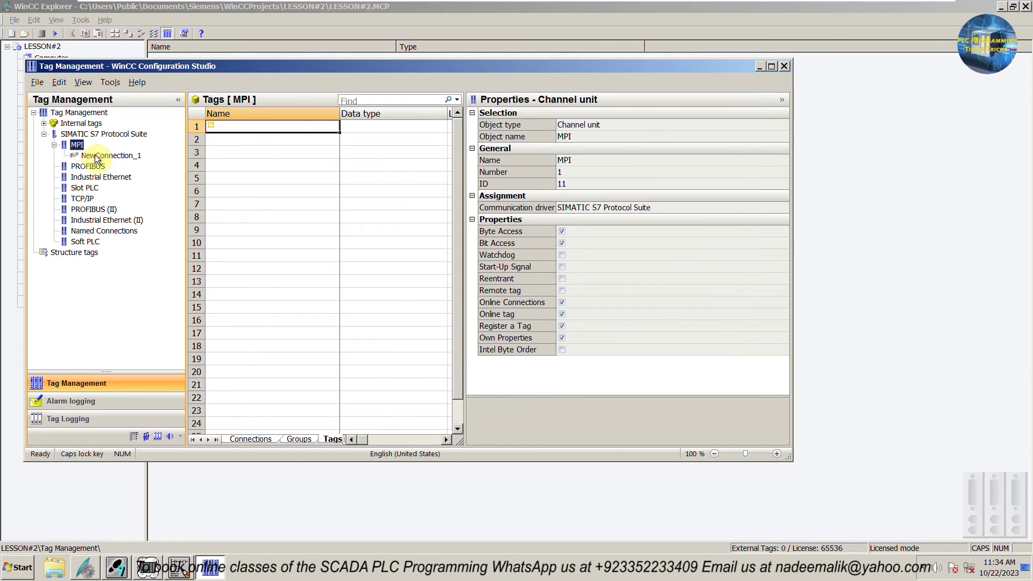
left_click(98, 156)
Step: Set NewConnection_1's parameters to station address 2 and slot number 2
left_click(622, 185)
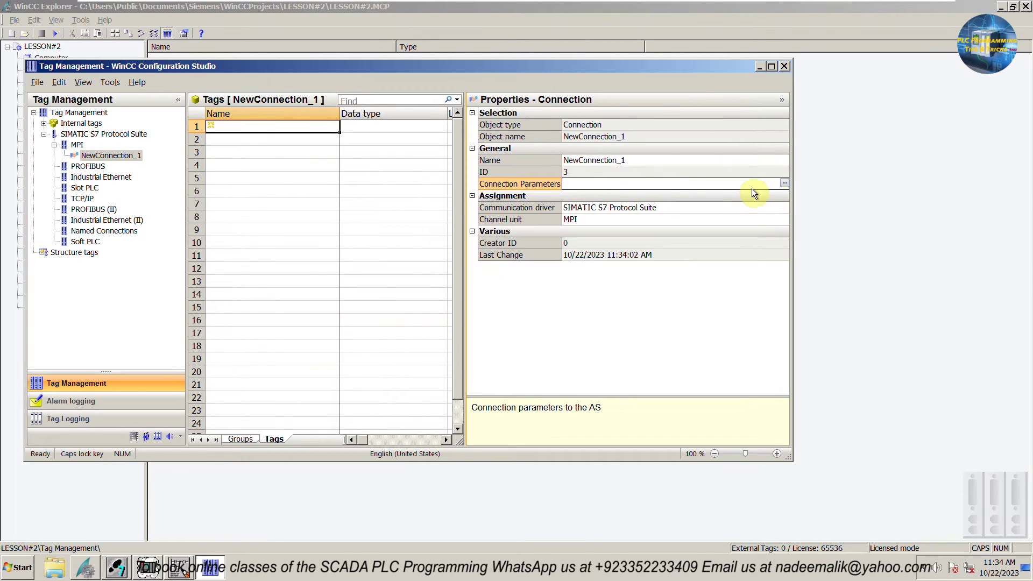
left_click(784, 185)
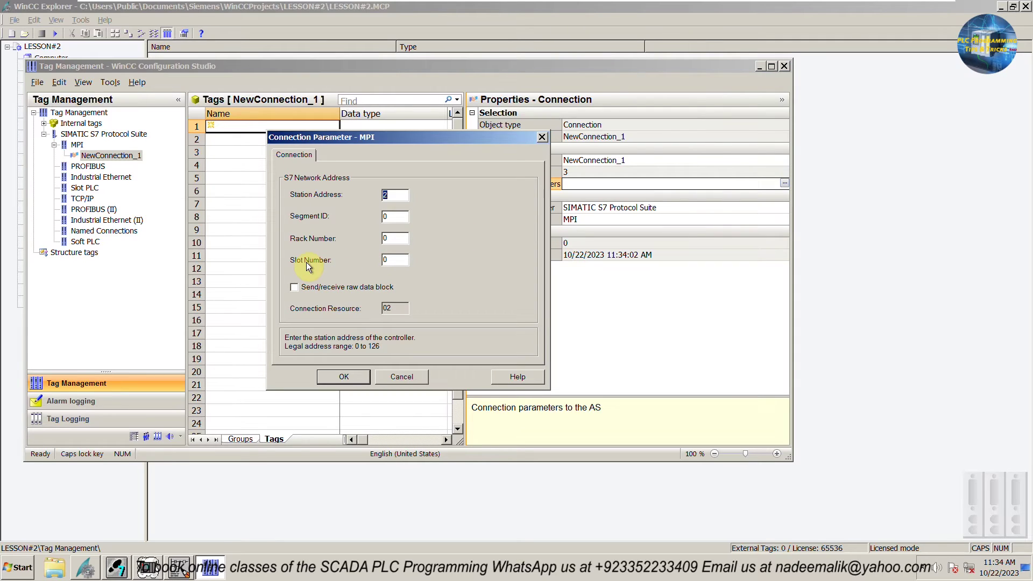
left_click(380, 259)
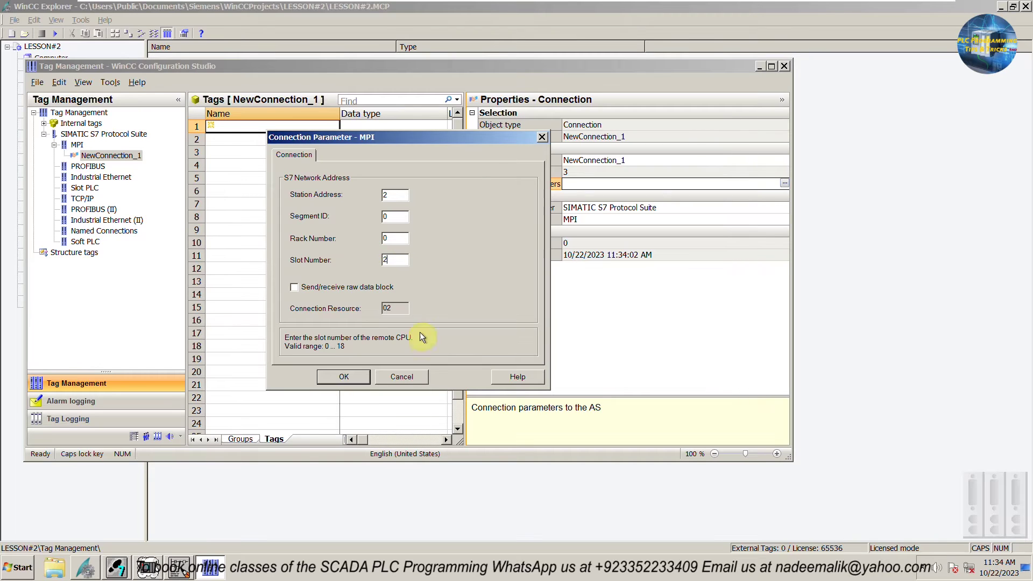
left_click(362, 376)
left_click(97, 157)
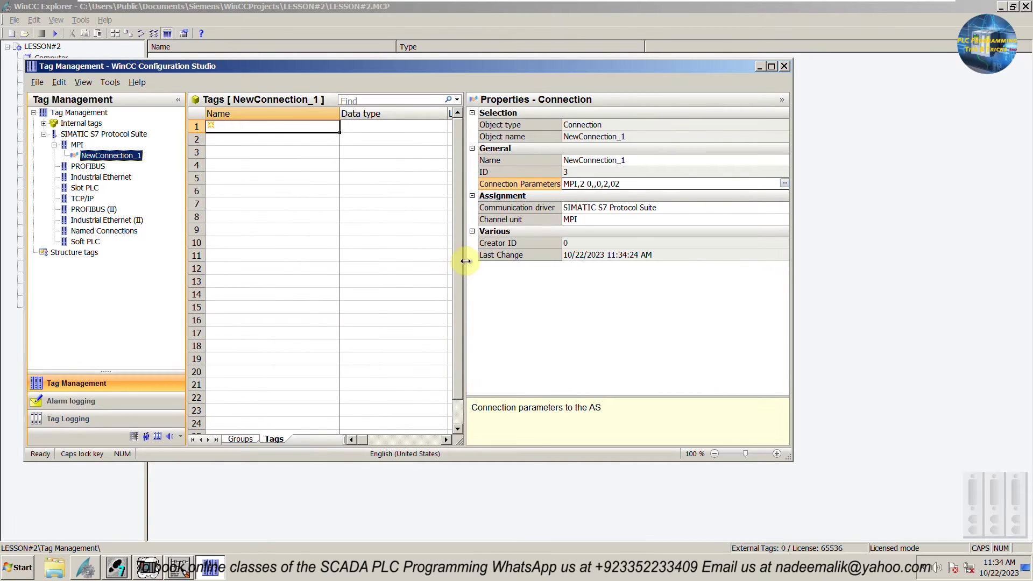
left_click_drag(466, 261, 553, 261)
Step: Create binary tags TAG1 and TAG2 under NewConnection_1
left_click_drag(339, 114, 272, 114)
type("TAG2")
key("BackSpace")
type("1")
key("Return")
left_click(371, 127)
left_click(301, 139)
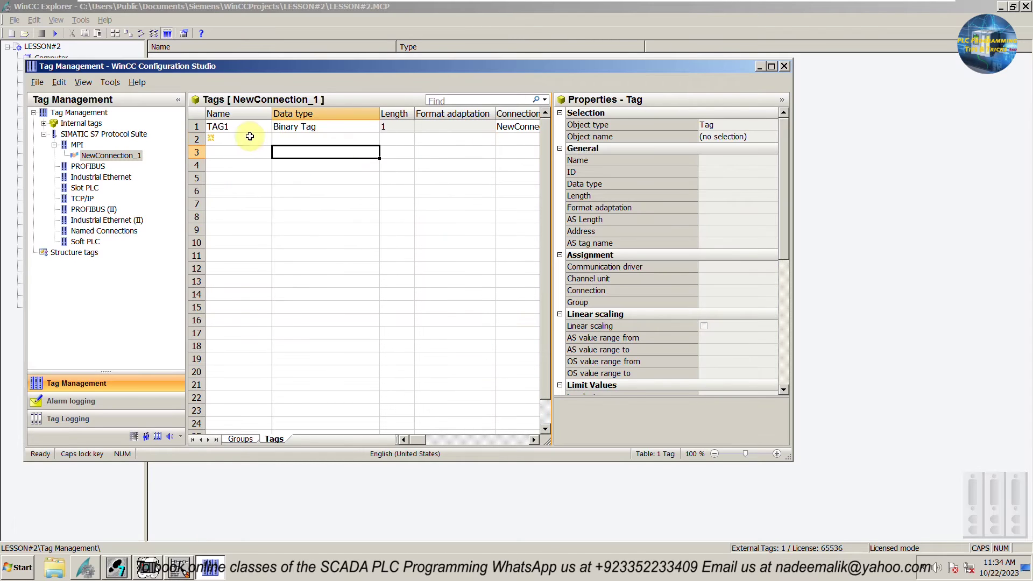
left_click(253, 138)
left_click(323, 139)
left_click(384, 140)
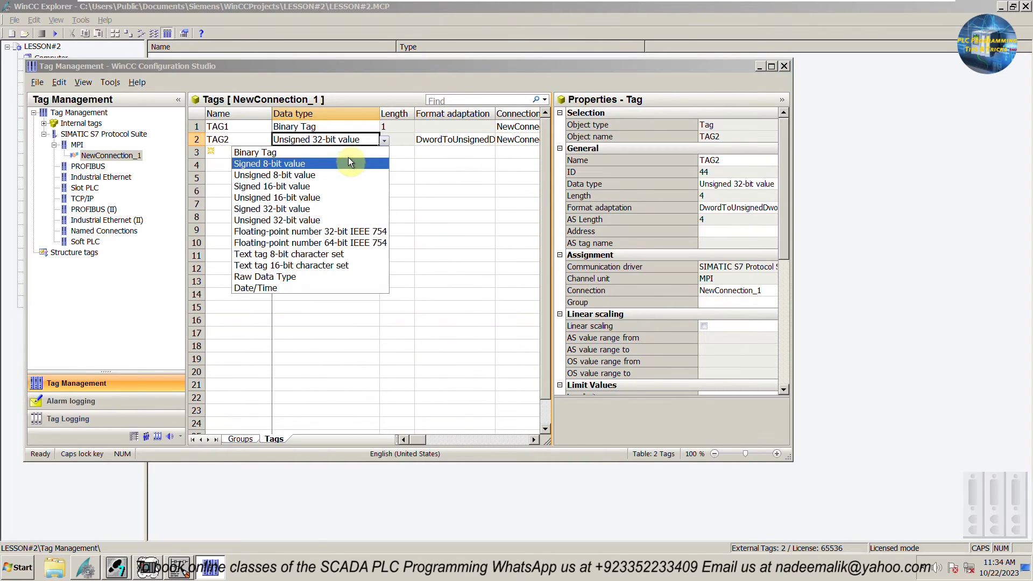
left_click(259, 153)
Step: Address TAG1 to bit memory M10.0
left_click(280, 127)
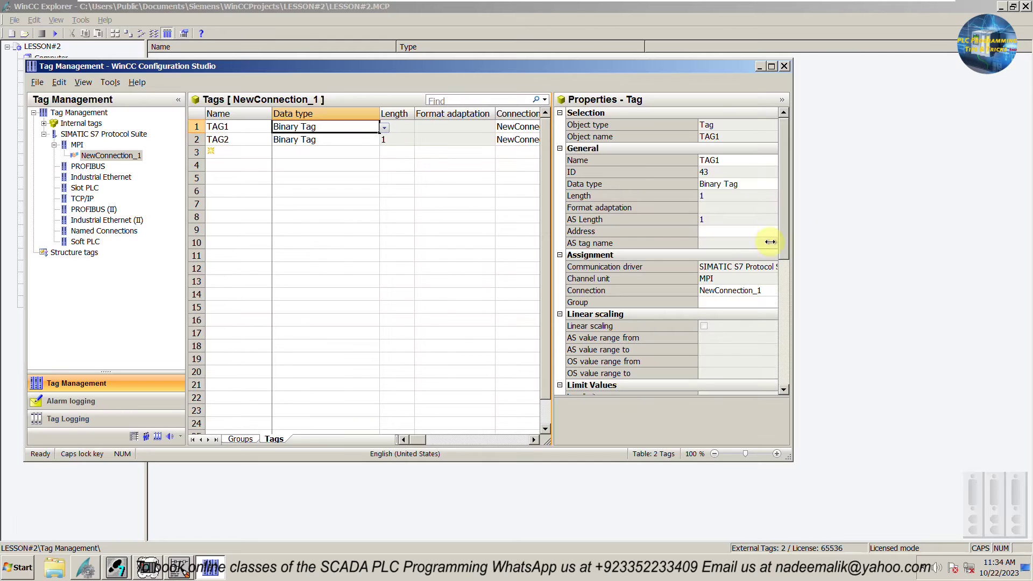
left_click(747, 234)
left_click(773, 230)
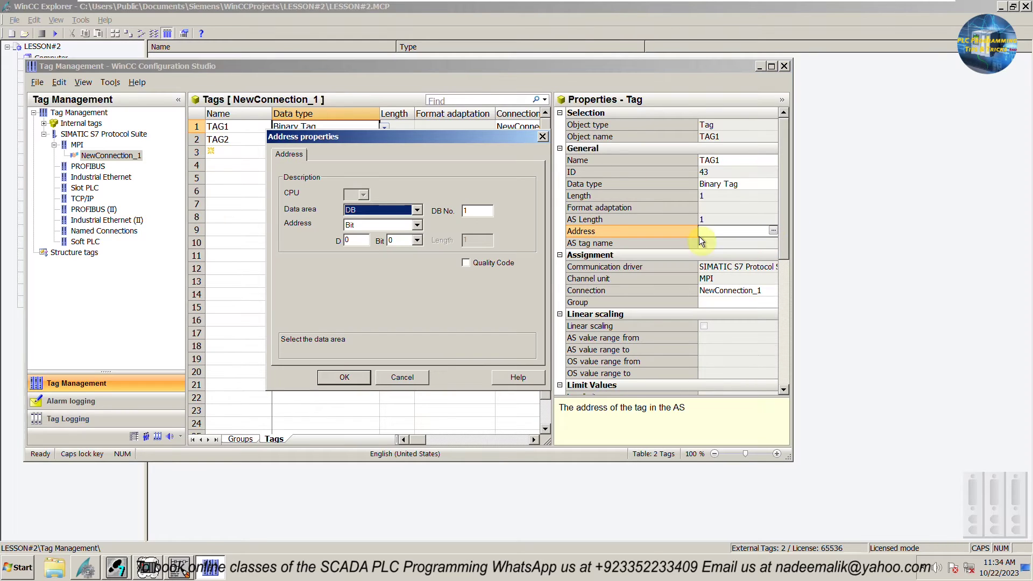
left_click(418, 211)
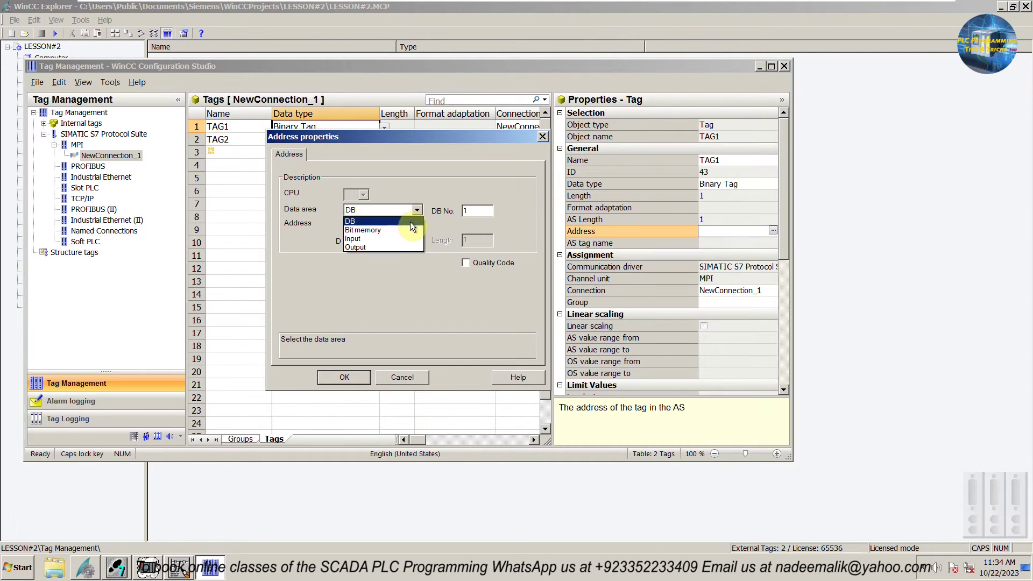
left_click(406, 230)
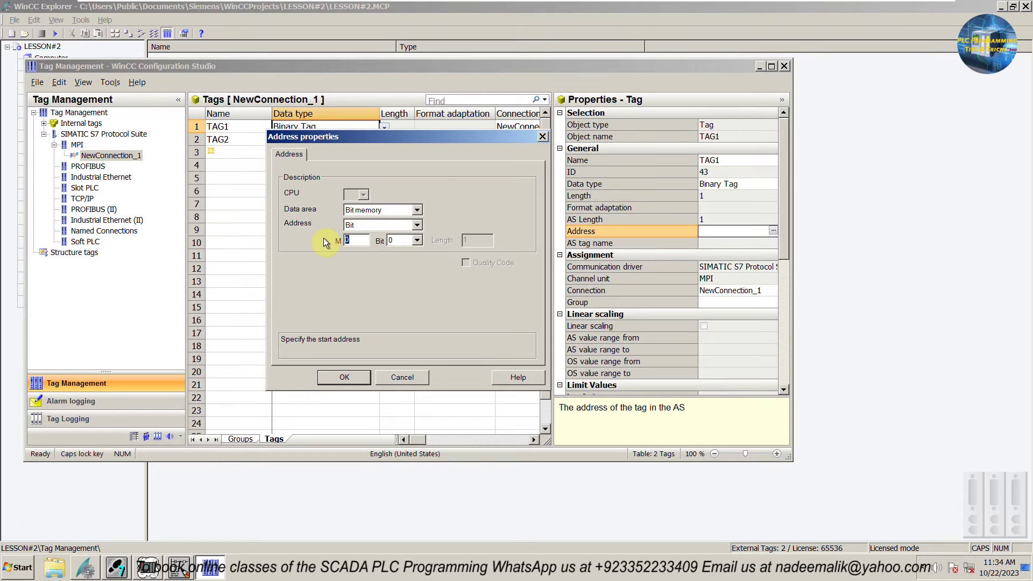
type("10")
left_click(355, 368)
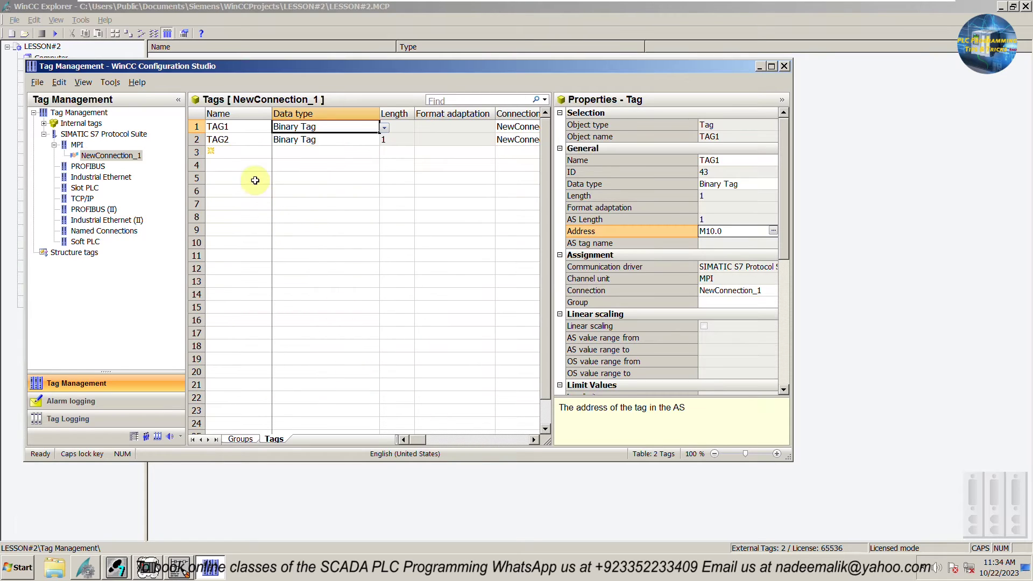
Step: Address TAG2 to bit memory M10.1, then launch Graphics Designer
left_click(334, 140)
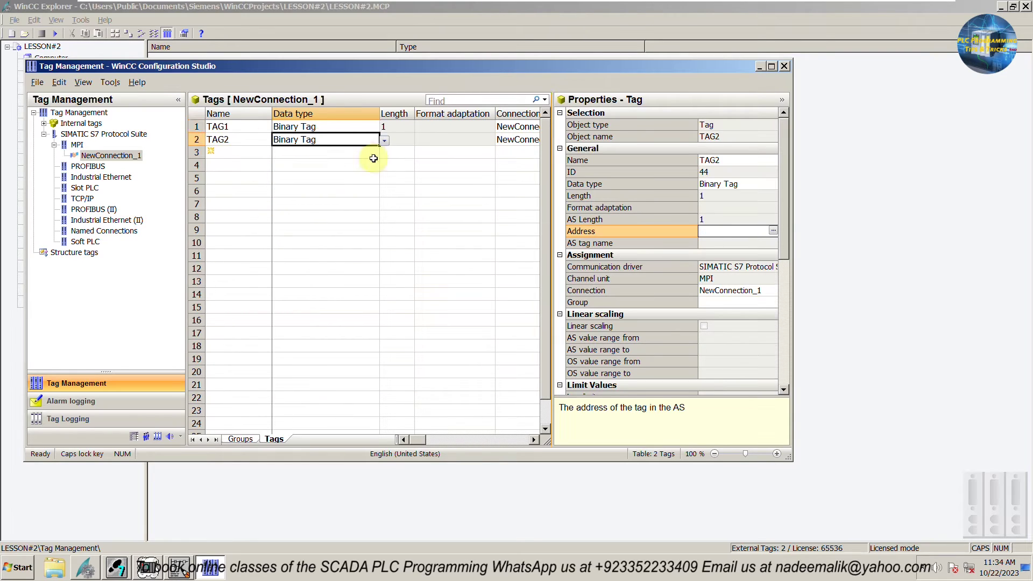
left_click(772, 231)
left_click(401, 240)
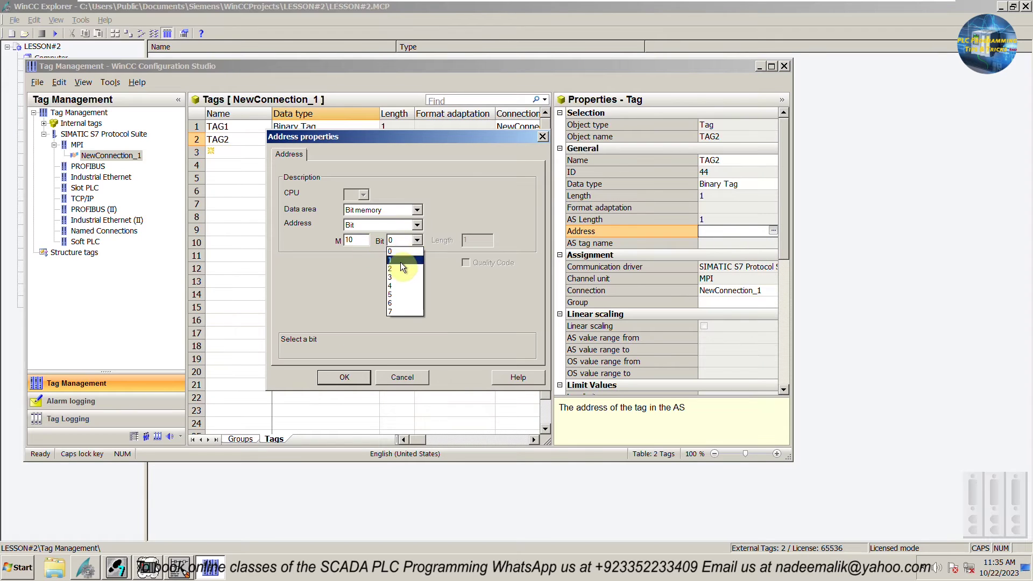
left_click(400, 254)
left_click(355, 378)
left_click(761, 66)
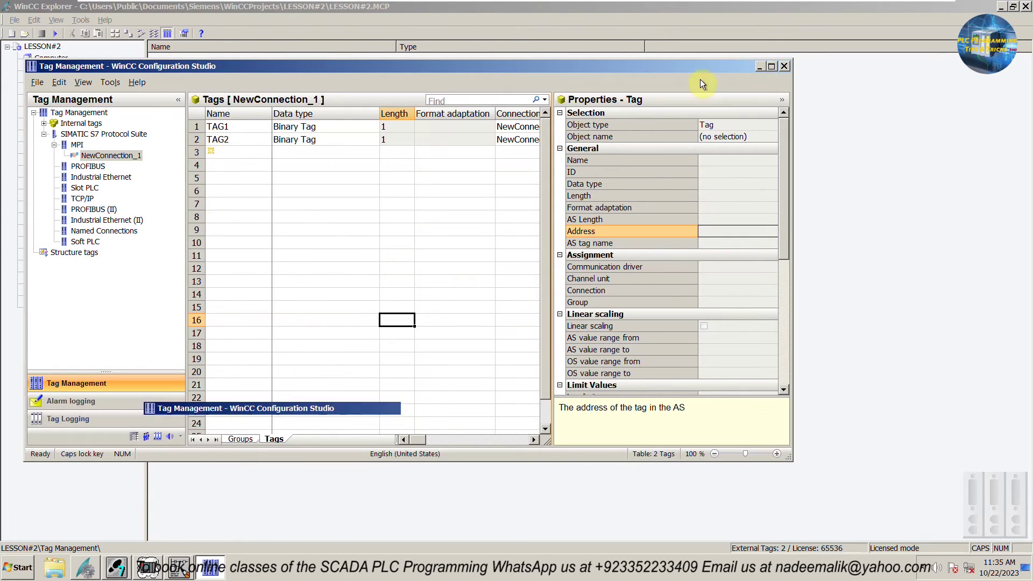
double_click(62, 81)
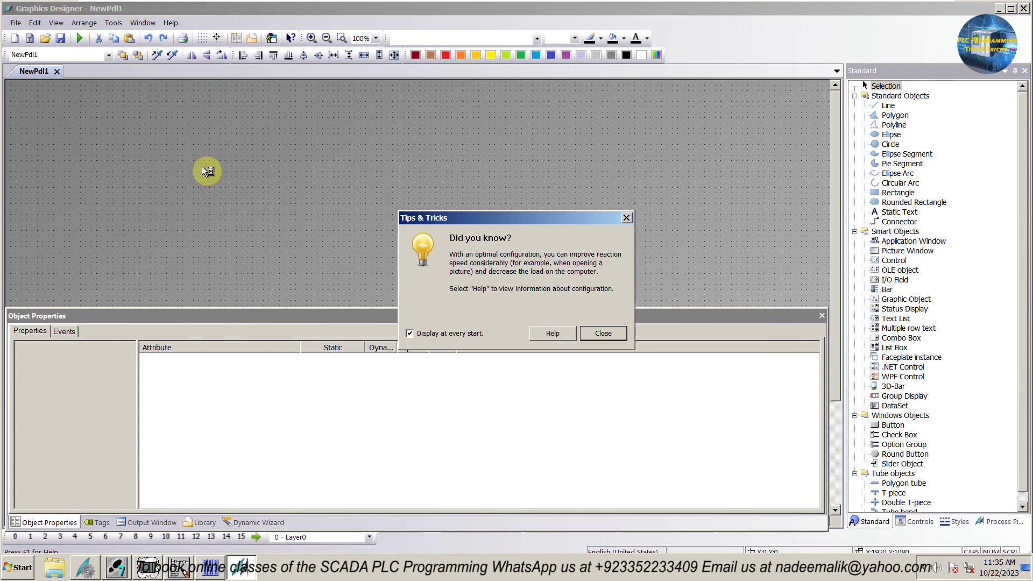
Step: Place a Windows button labelled BUTTON on the new picture
left_click(613, 336)
left_click(893, 424)
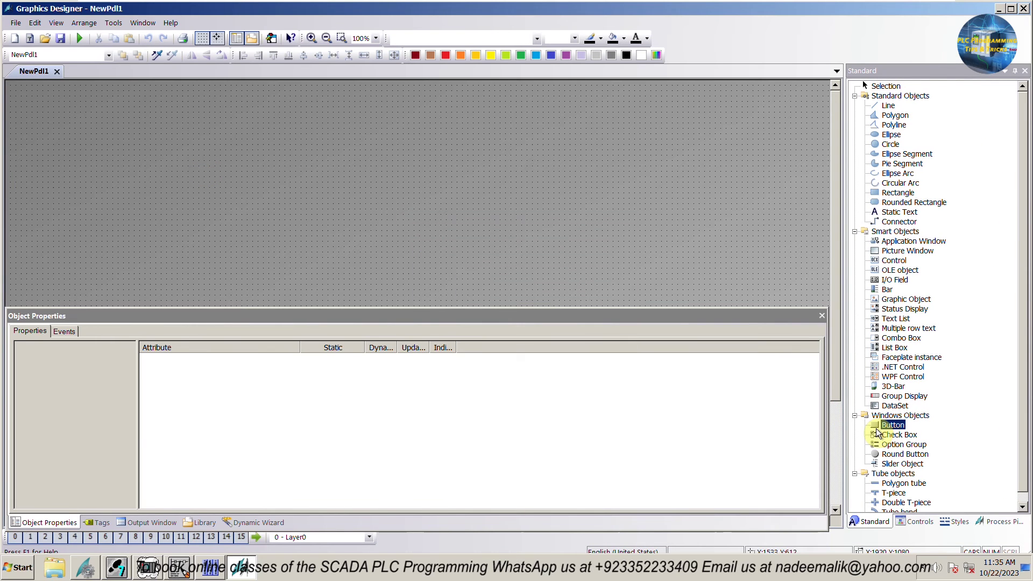
left_click_drag(140, 226, 204, 258)
double_click(232, 173)
type("BUTTON")
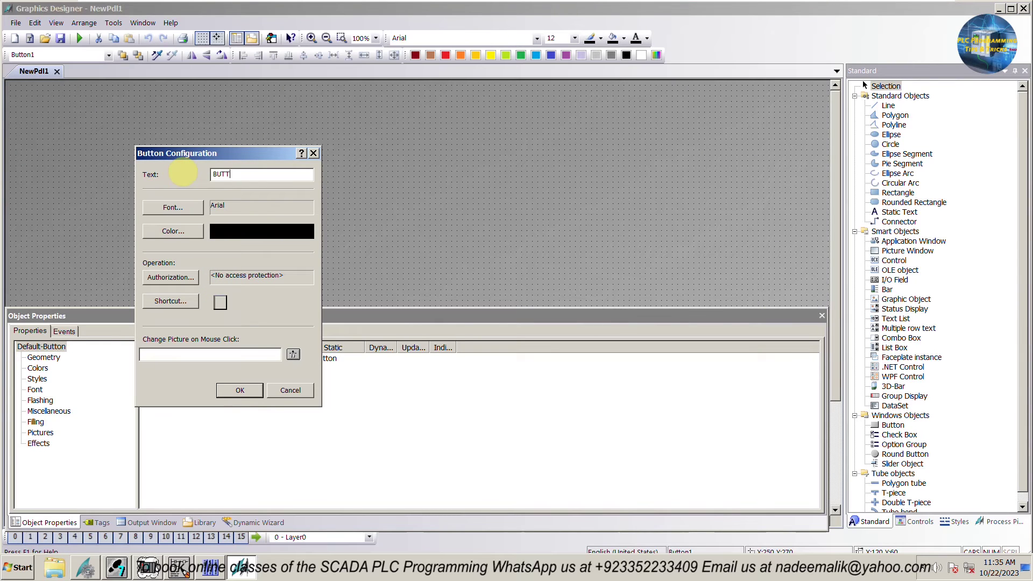
left_click(239, 390)
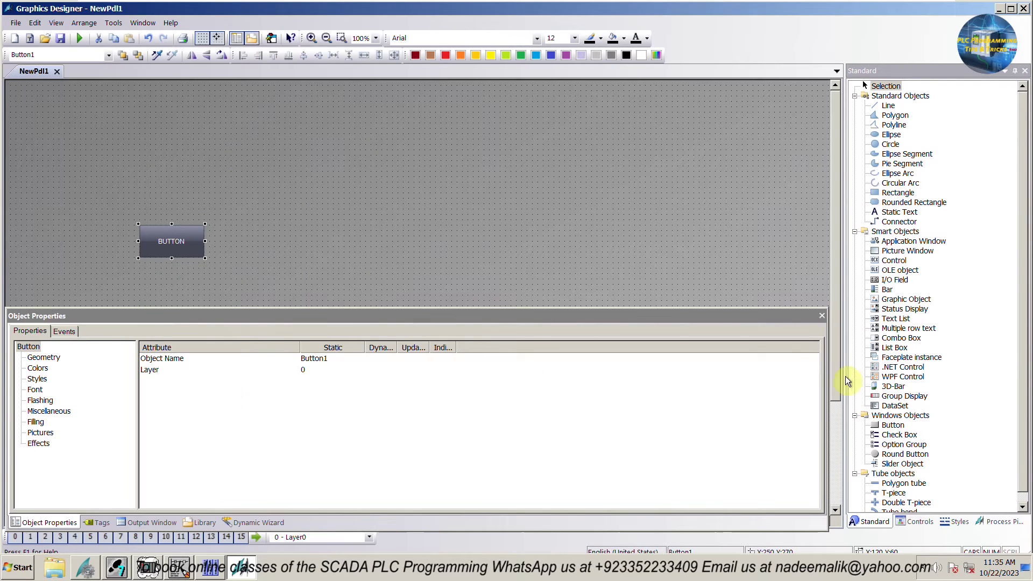
Step: Draw a circle above the button, then show the button's mouse events
left_click(890, 146)
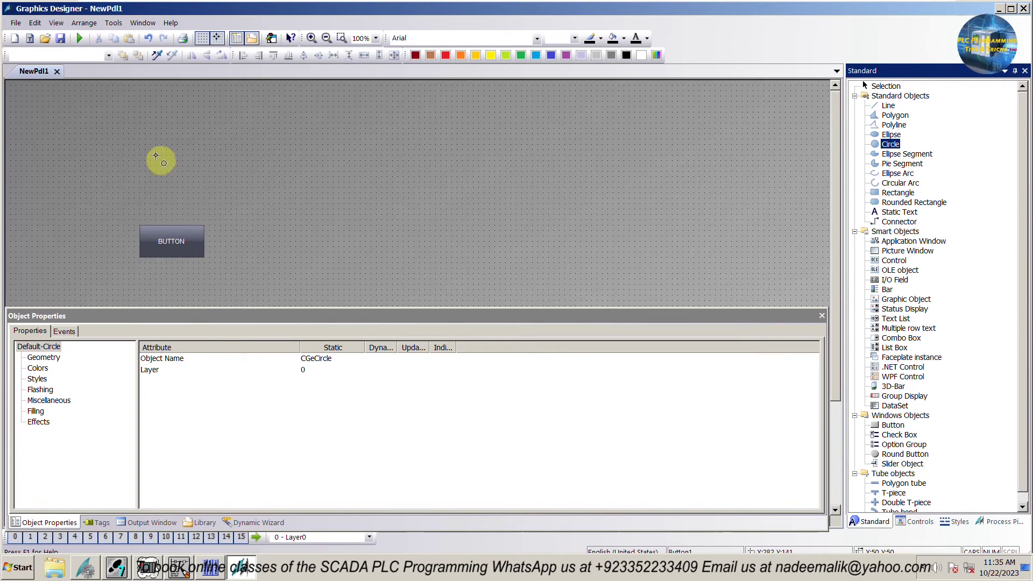
left_click_drag(149, 149, 206, 194)
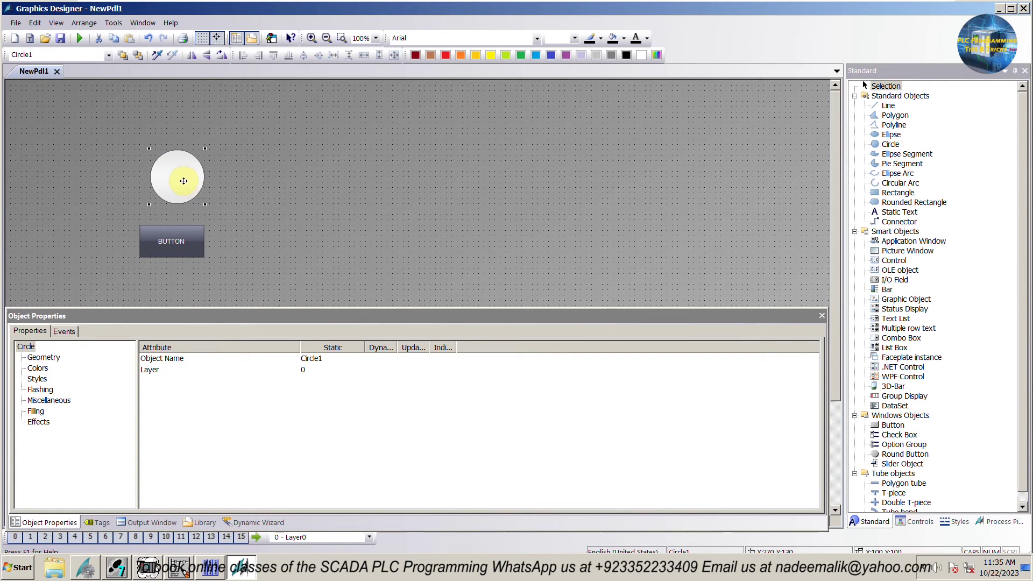
left_click(192, 231)
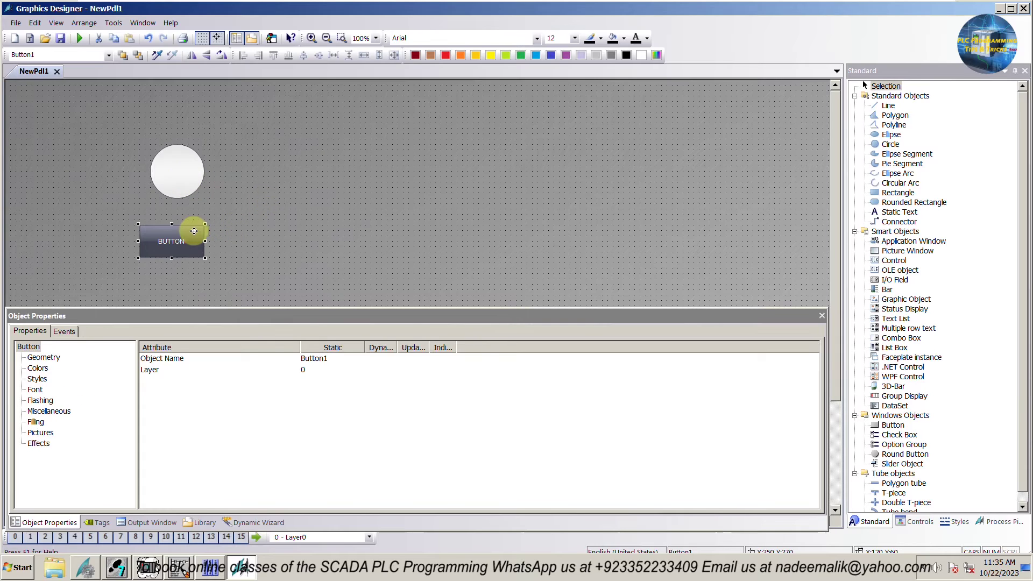
left_click(64, 330)
left_click(36, 358)
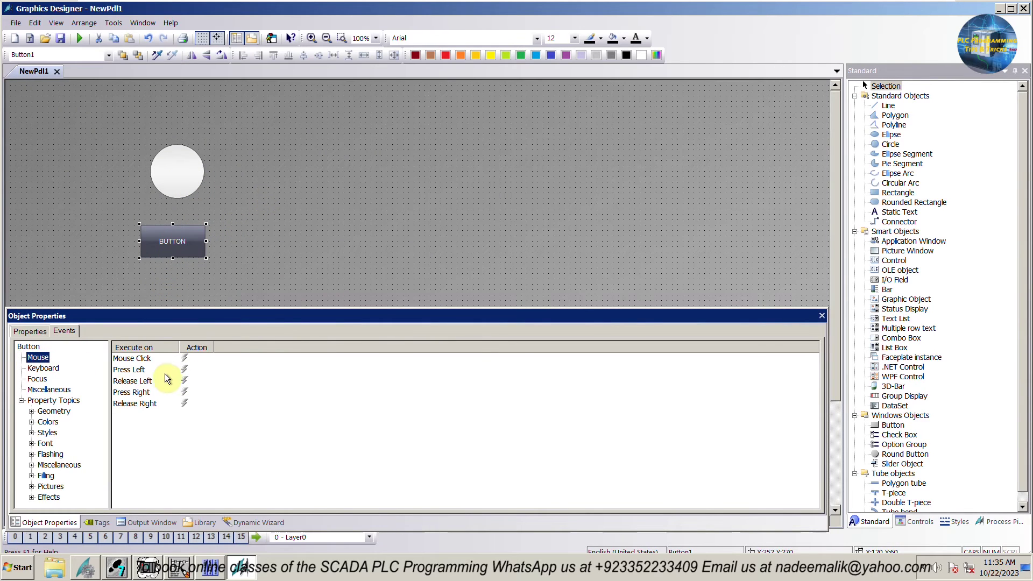
Step: Give Press Left a direct connection writing constant 1 to TAG1 (M10.0)
left_click(195, 374)
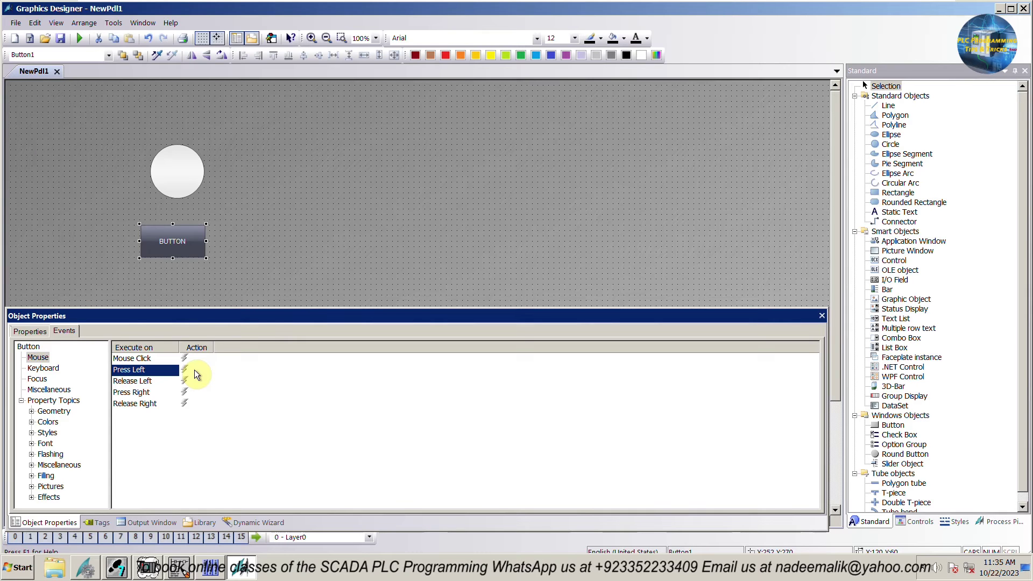
right_click(195, 370)
left_click(210, 401)
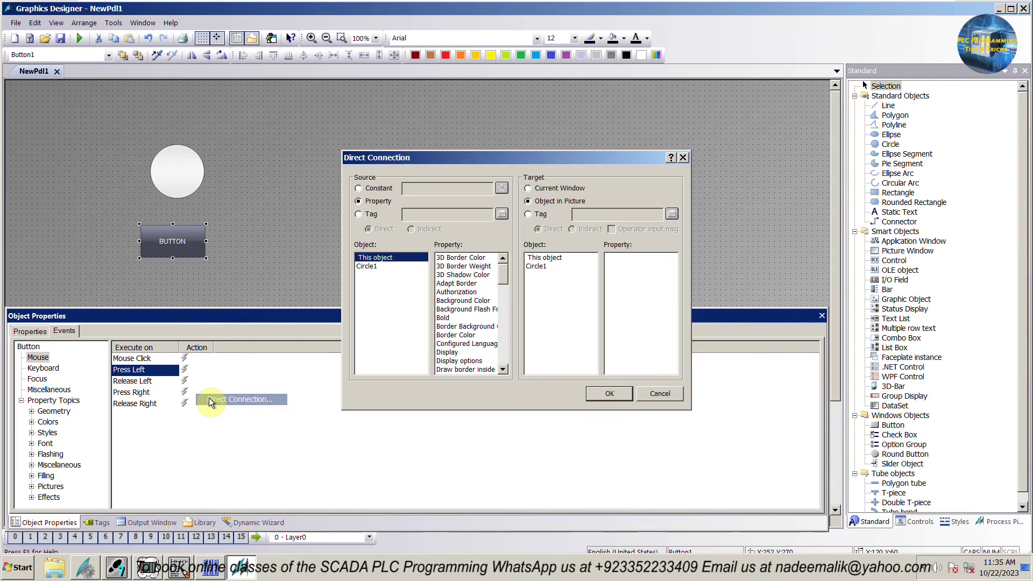
left_click(368, 189)
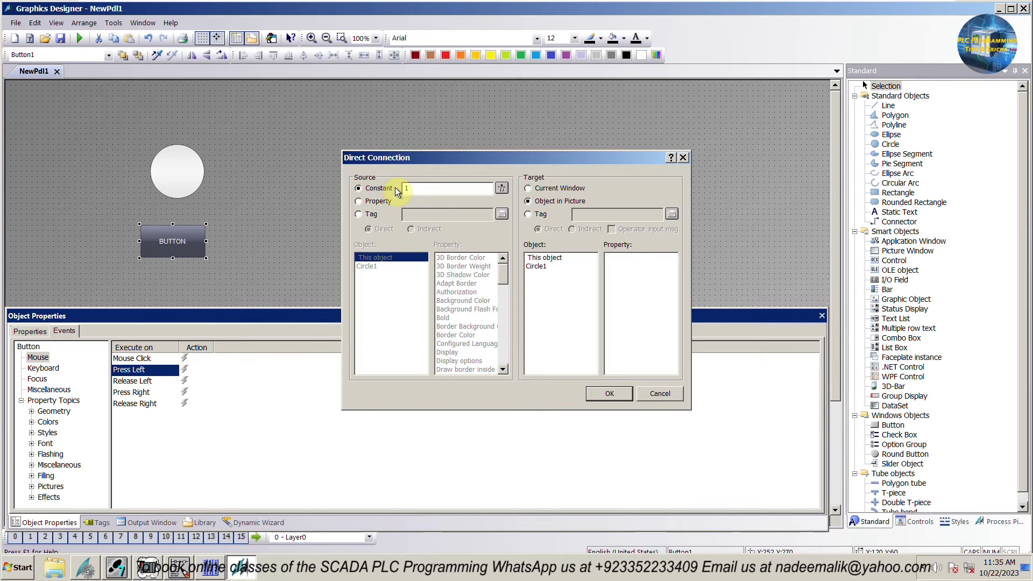
left_click(527, 214)
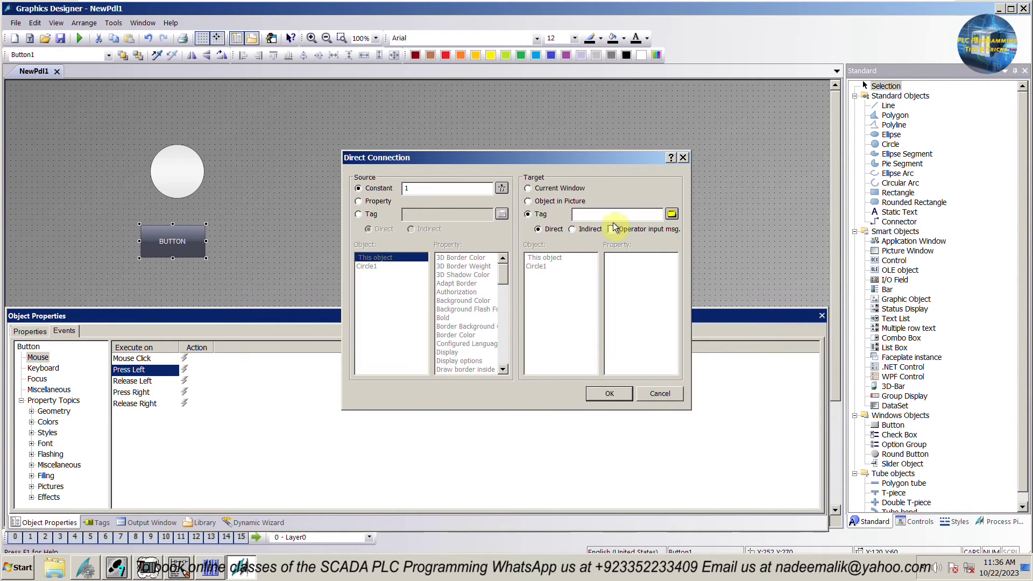
left_click(671, 213)
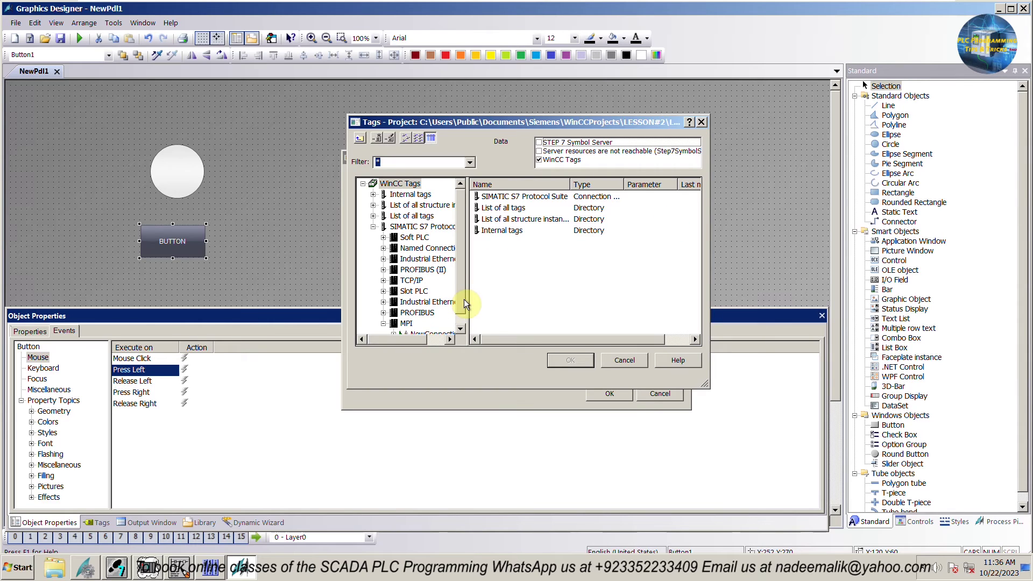
left_click(461, 326)
left_click(449, 324)
left_click(524, 207)
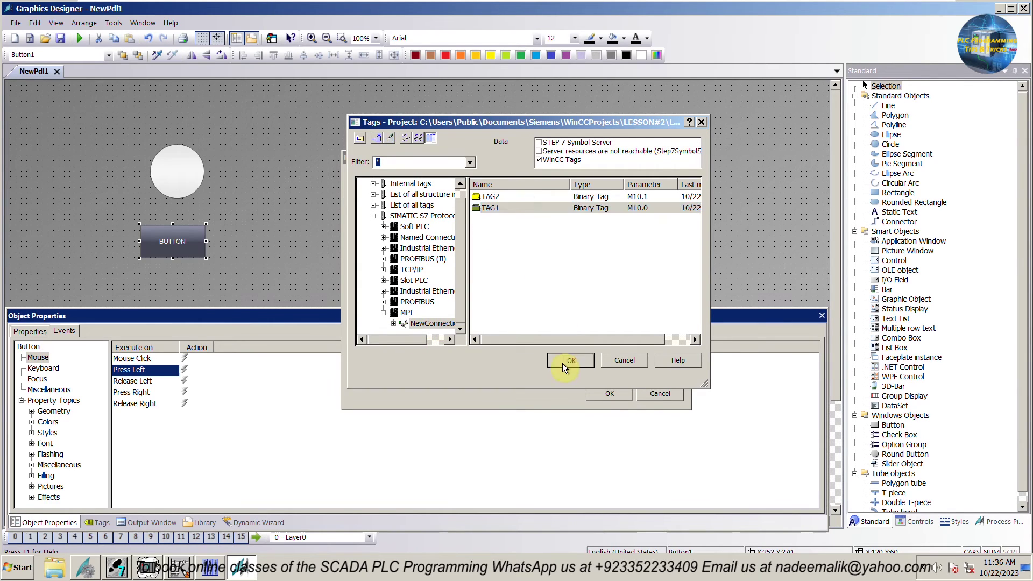
left_click(565, 361)
left_click(608, 394)
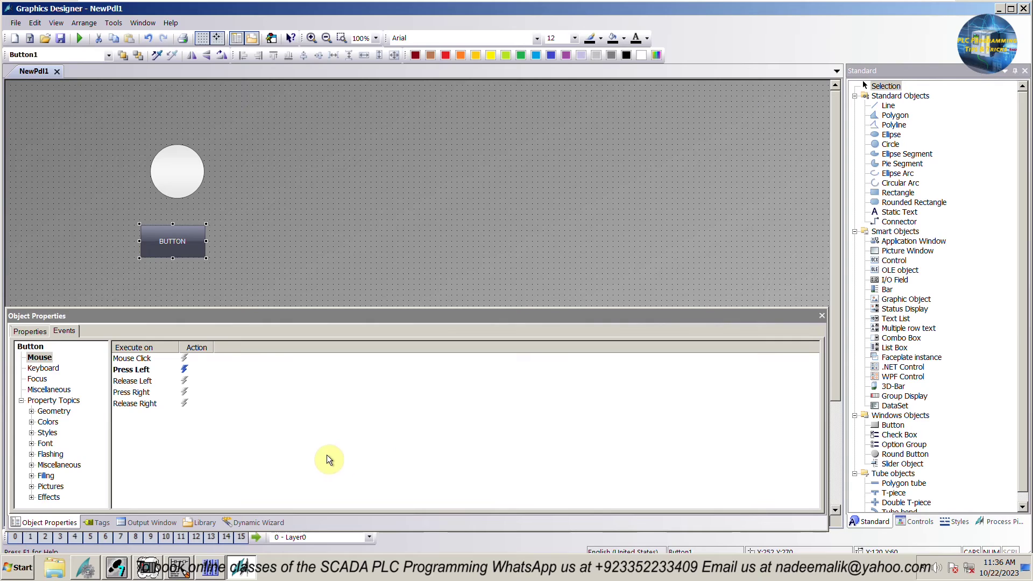
Step: Give Release Left a direct connection writing constant 0 to TAG1 (M10.0)
right_click(193, 382)
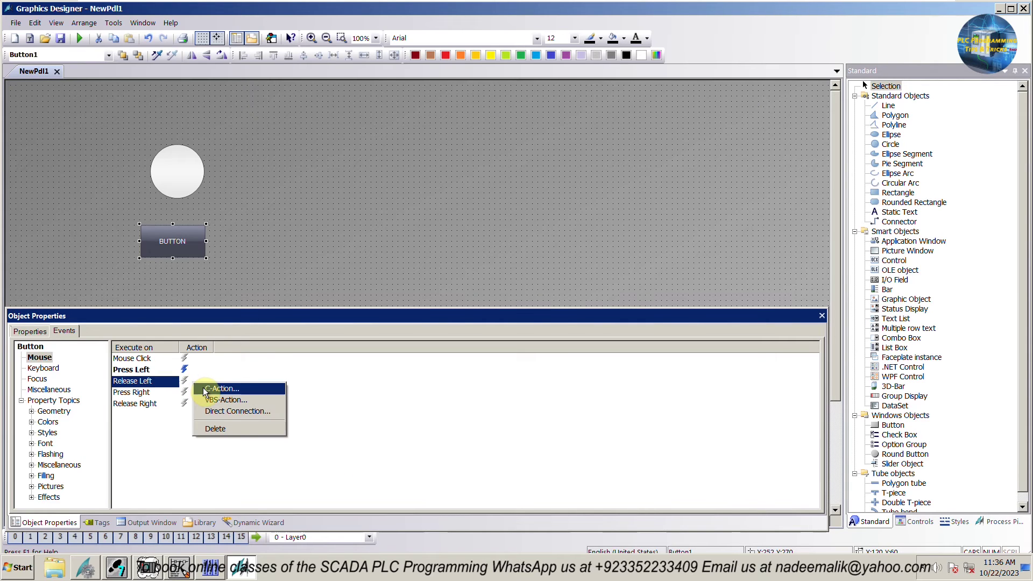
left_click(228, 411)
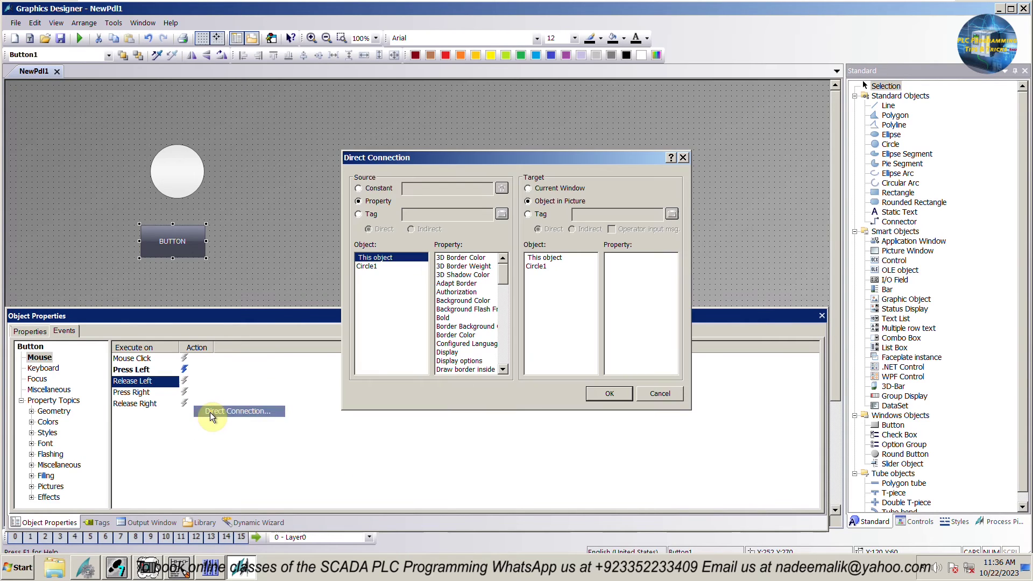
left_click(379, 190)
left_click(415, 188)
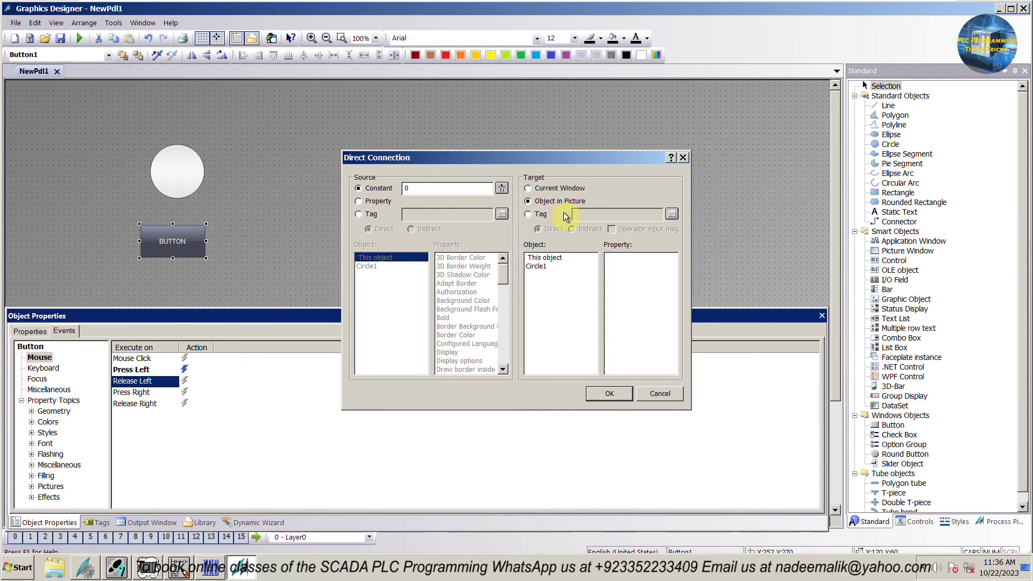
left_click(539, 214)
left_click(670, 214)
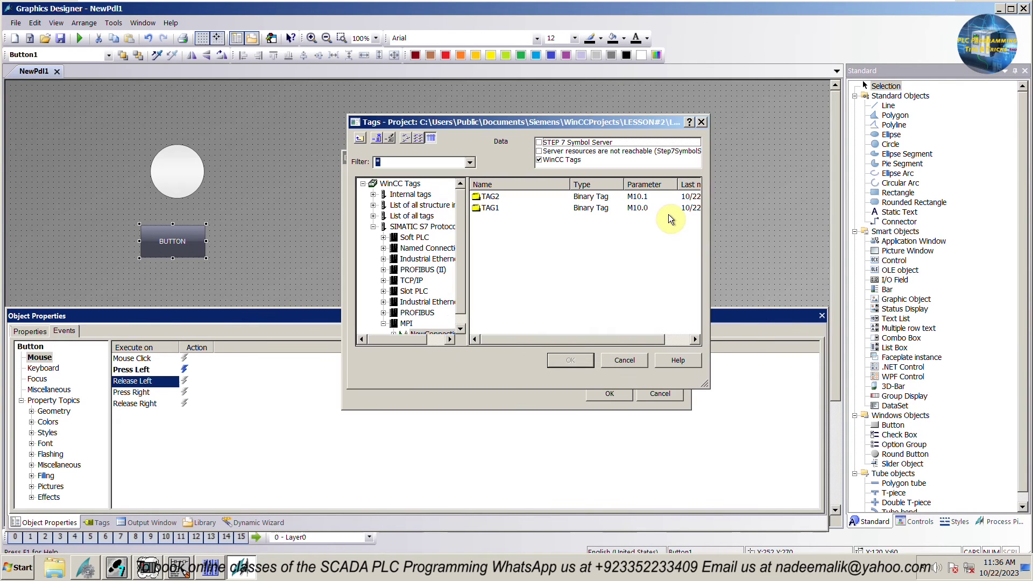
left_click(570, 210)
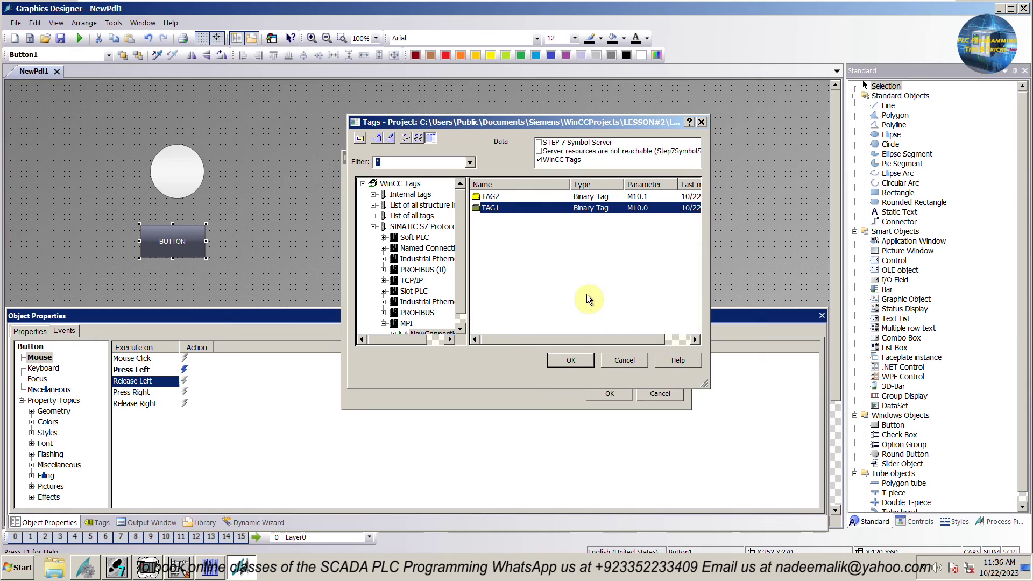
left_click(569, 359)
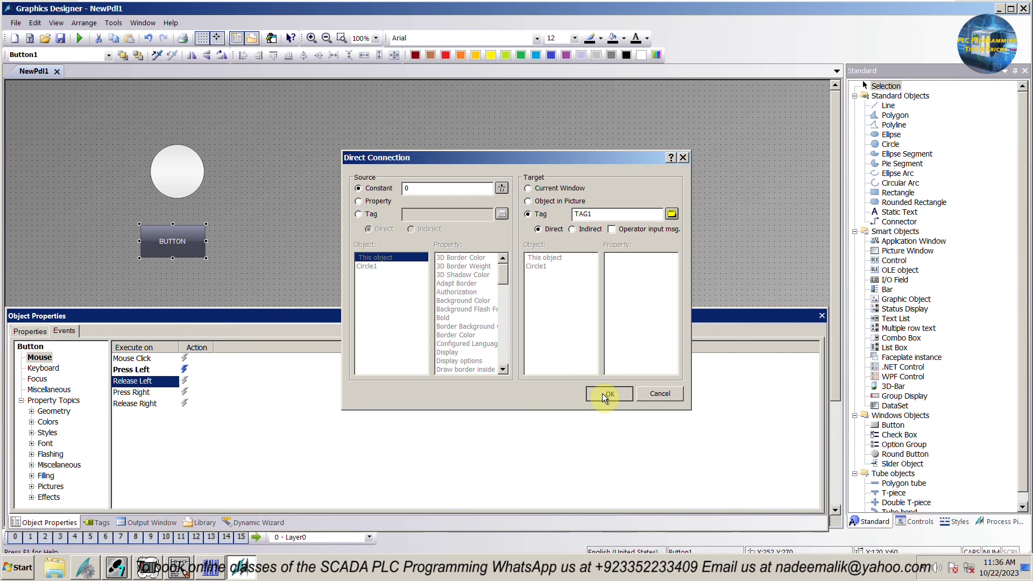
left_click(605, 394)
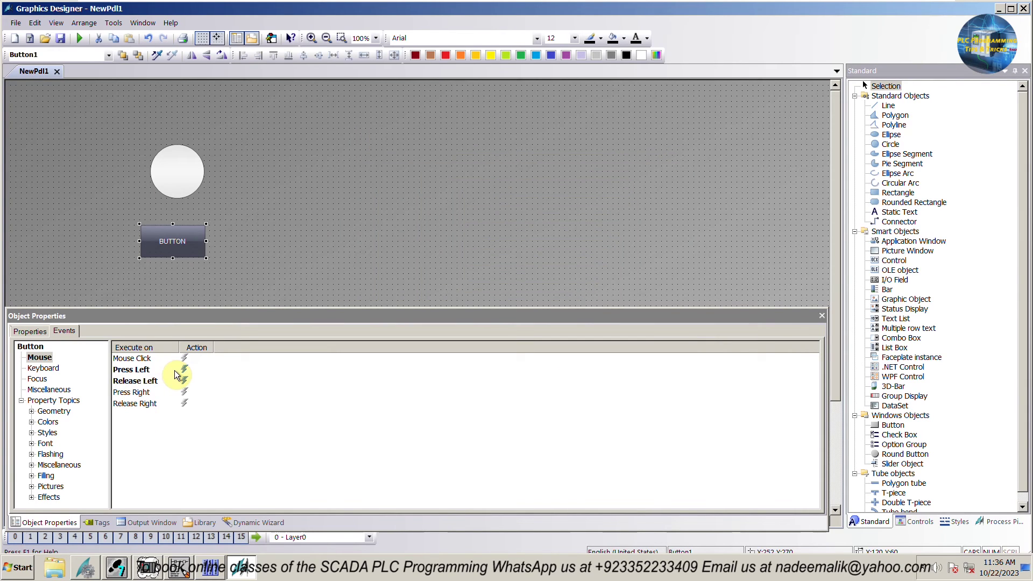
left_click(177, 172)
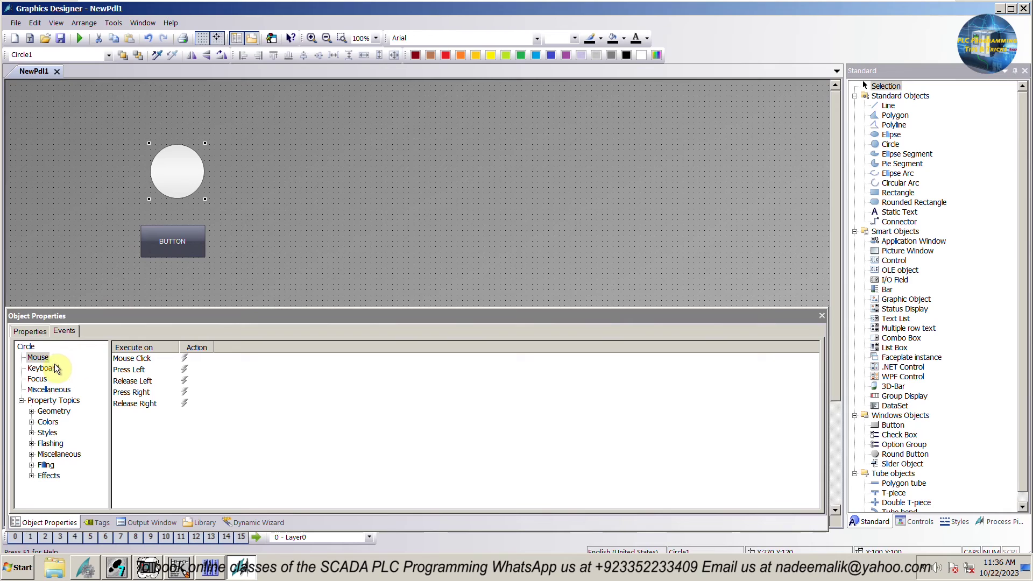
Step: Make Circle1's background colour dynamic with a Boolean expression on TAG2
left_click(31, 331)
left_click(41, 369)
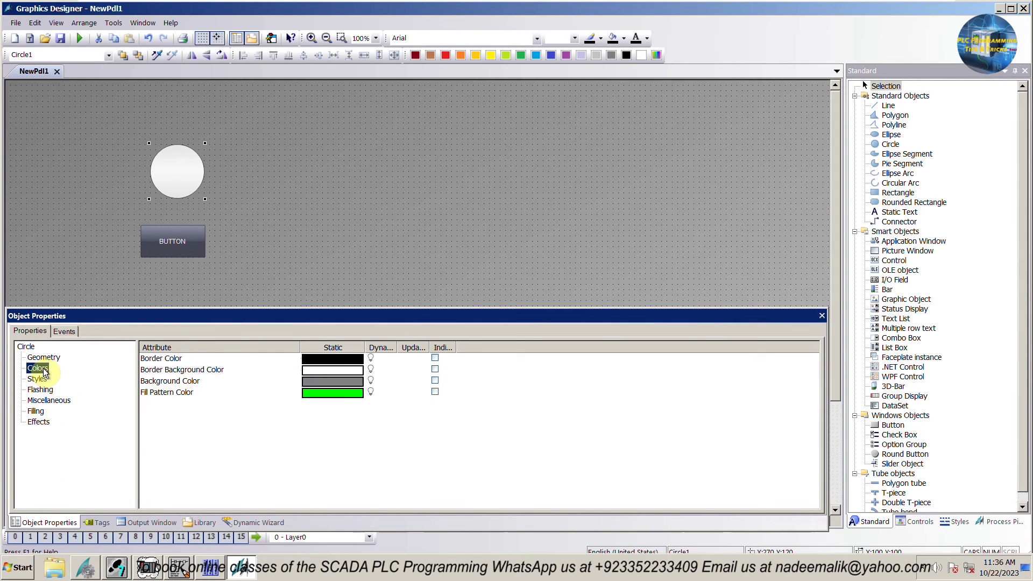
right_click(381, 382)
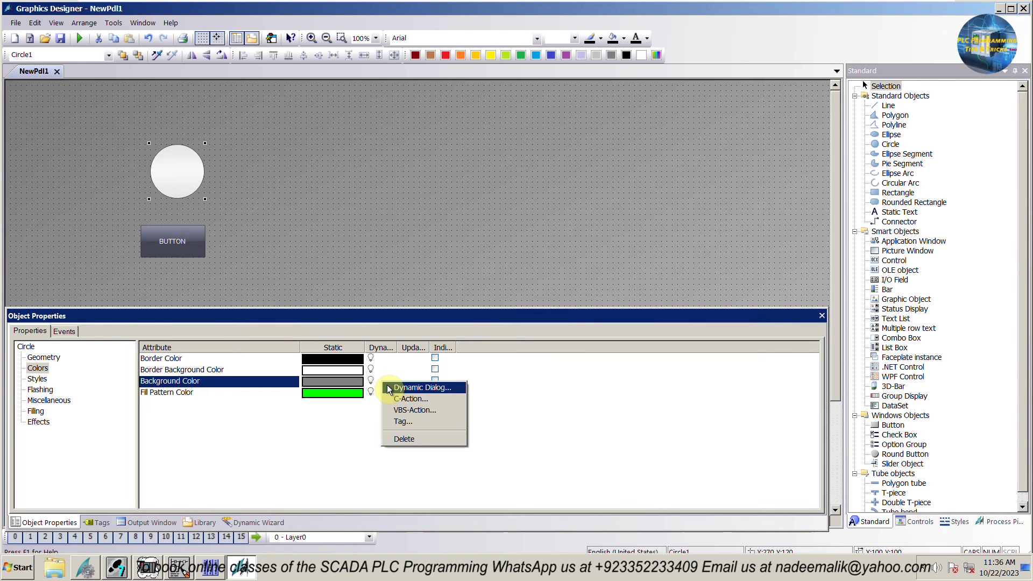
left_click(389, 388)
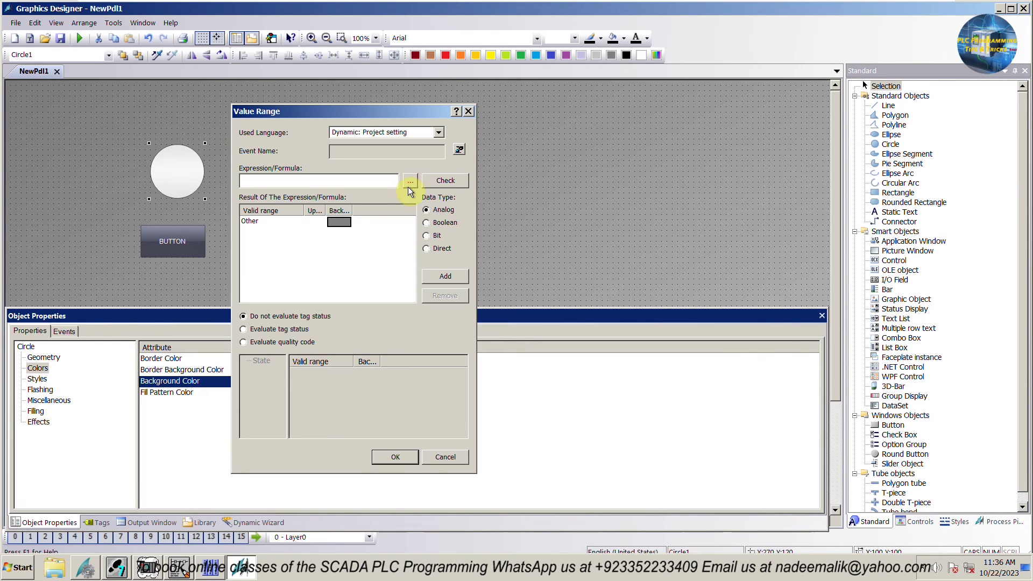
left_click(426, 222)
left_click(410, 181)
left_click(428, 189)
left_click(492, 142)
left_click(564, 357)
Step: Set the background colour to green for TRUE and red for FALSE
double_click(318, 221)
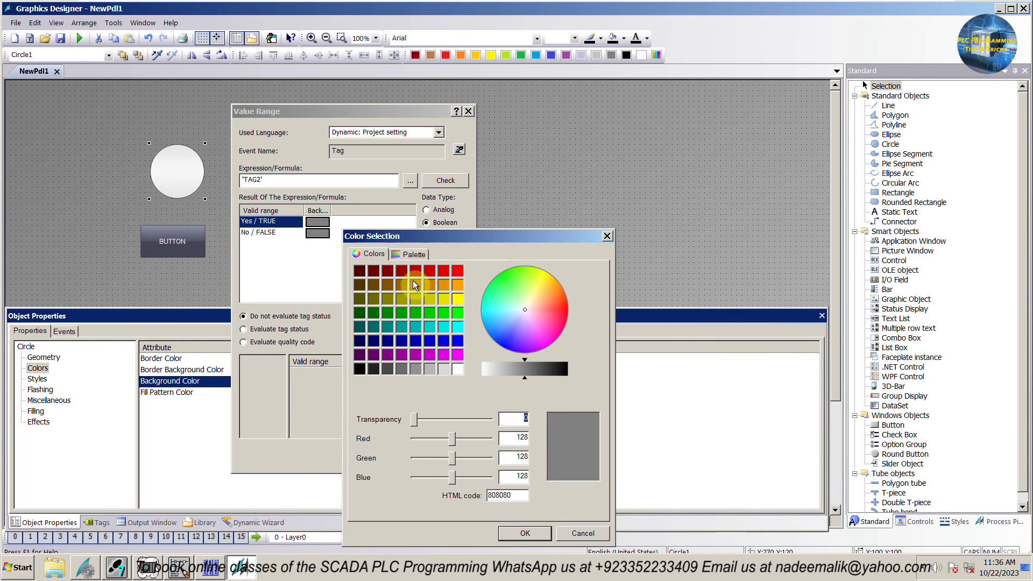
left_click(457, 313)
left_click(525, 533)
double_click(321, 234)
left_click(477, 276)
left_click(538, 540)
left_click(388, 457)
Step: Turn off the circle's global colour scheme and global shadow
left_click(39, 421)
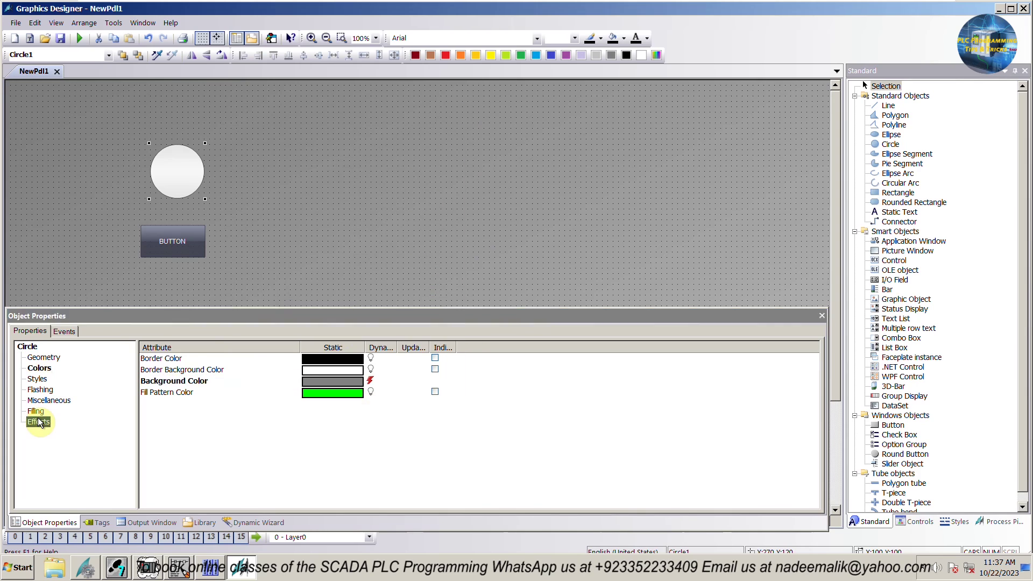
double_click(307, 370)
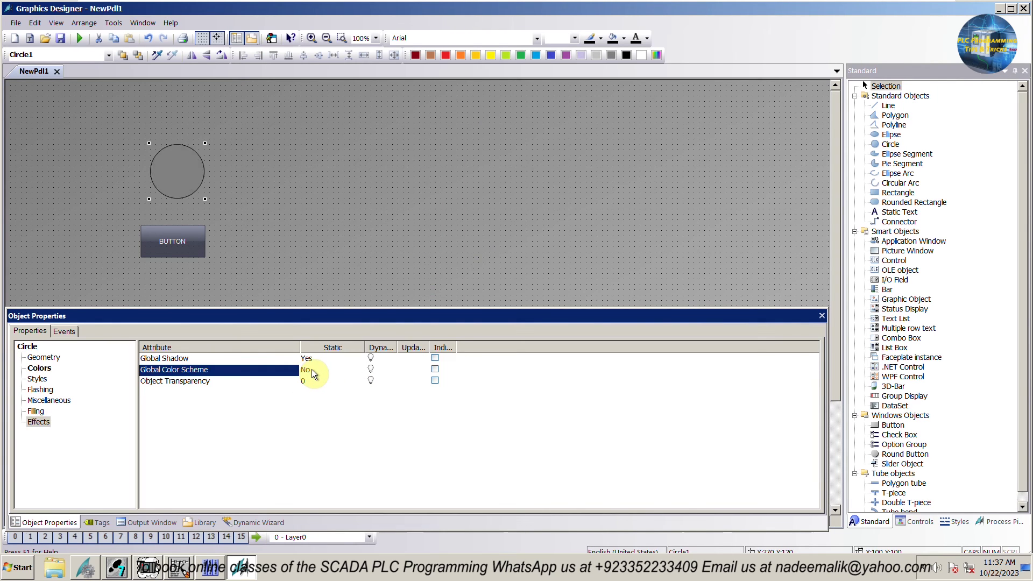
left_click(318, 361)
double_click(318, 361)
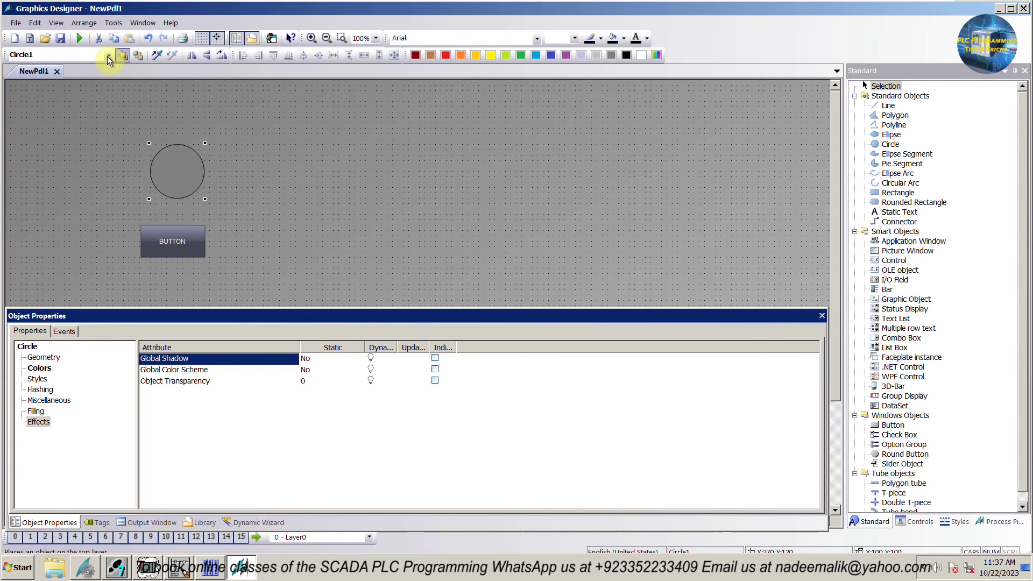
Step: Save the picture as NewPdl1.PDL and activate runtime
left_click(79, 39)
left_click(457, 311)
left_click(544, 361)
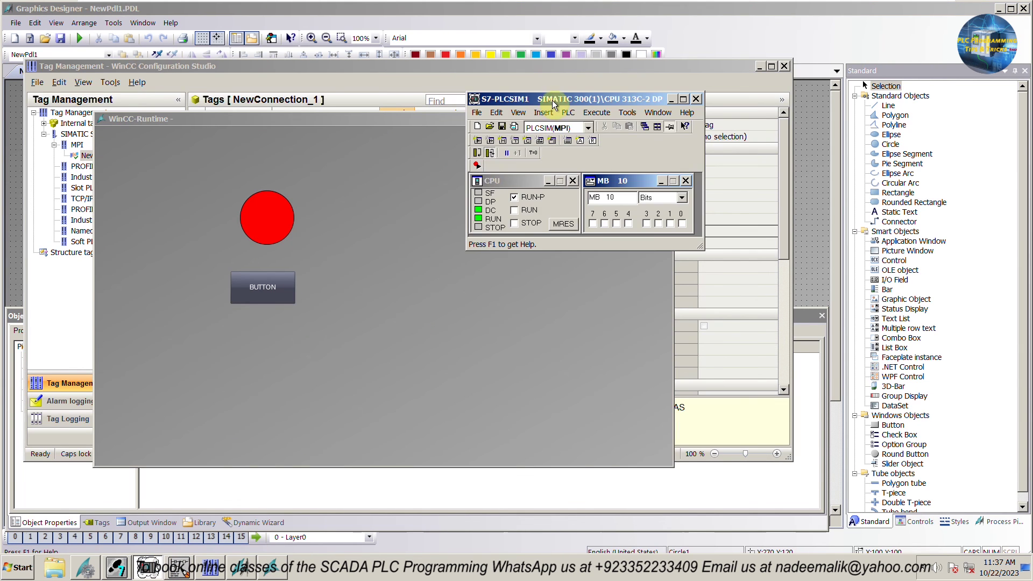
Step: With PLCSIM beside the runtime, toggle BUTTON so the circle goes red, then green with M10.0 and M10.1 set
left_click_drag(554, 104, 518, 182)
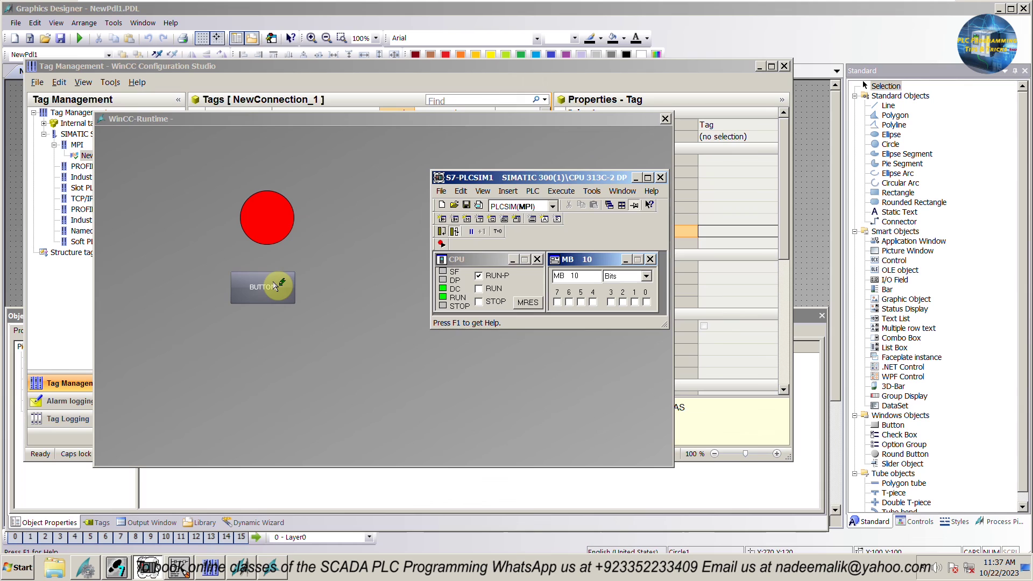
left_click(275, 286)
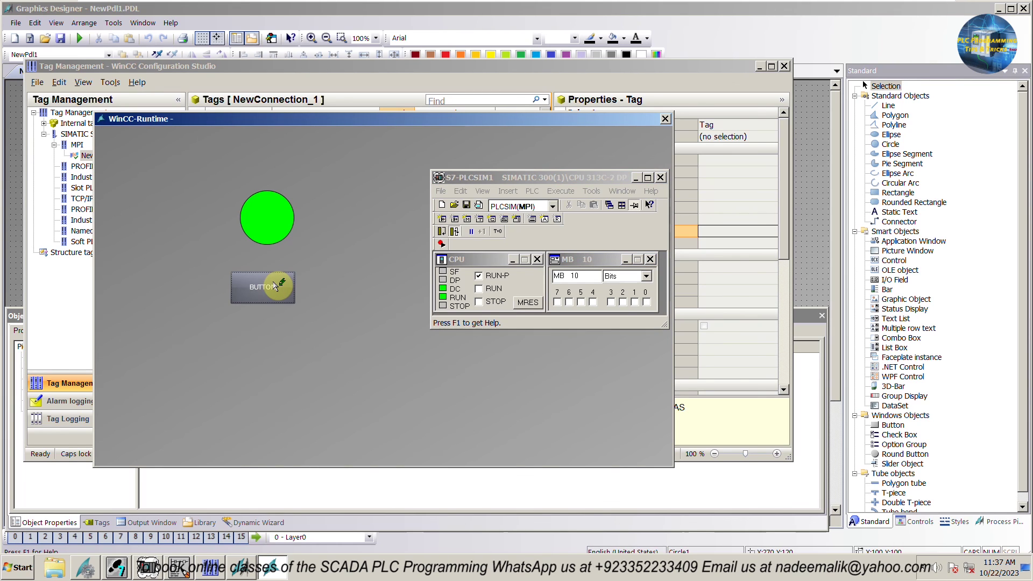
left_click(275, 286)
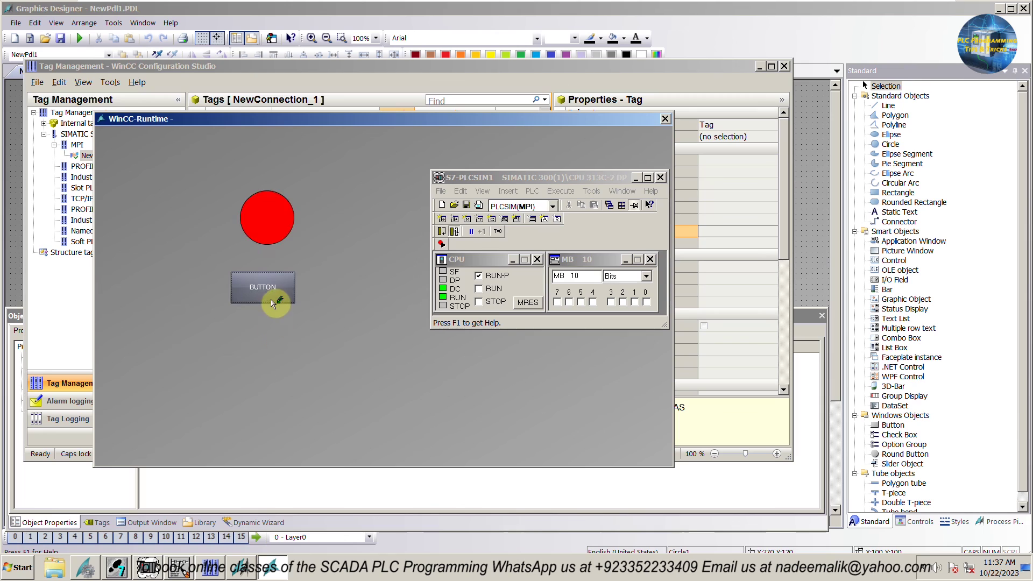
left_click(274, 296)
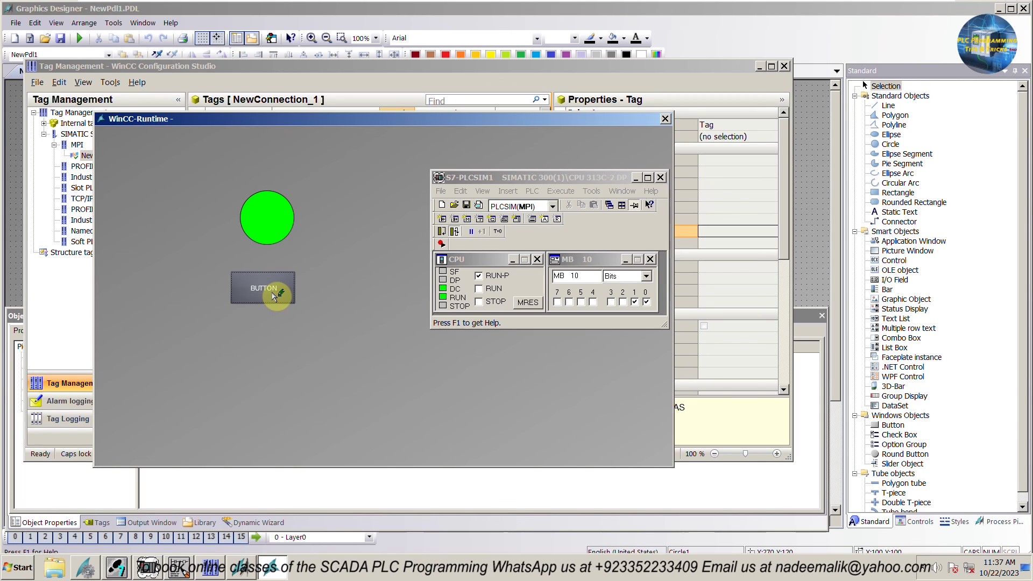